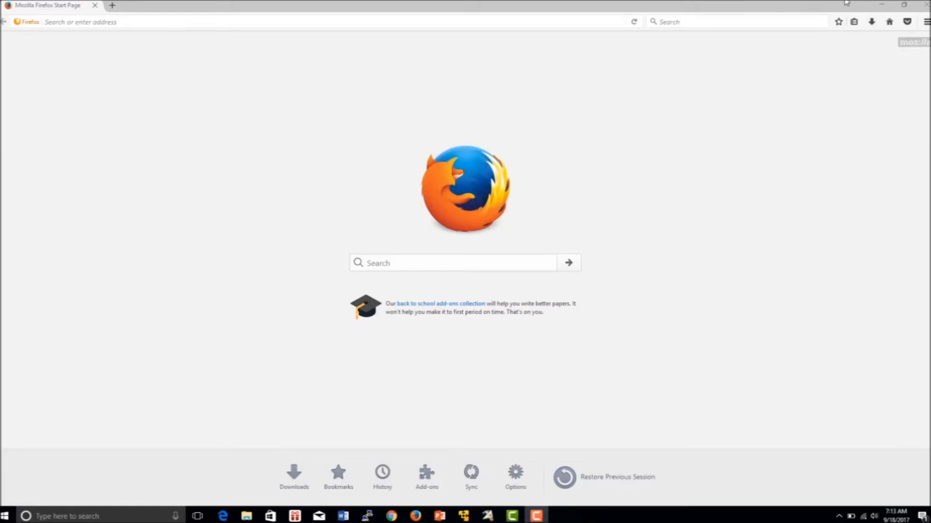
Step: Open the 'IBM InfoSphere Information Server - Launch Pad' page from the Firefox address bar suggestions
left_click(478, 22)
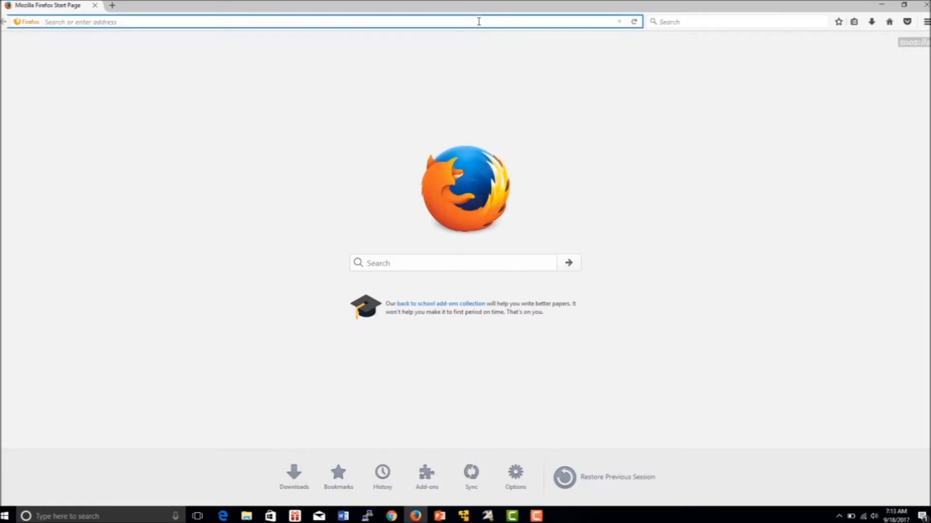
type("I")
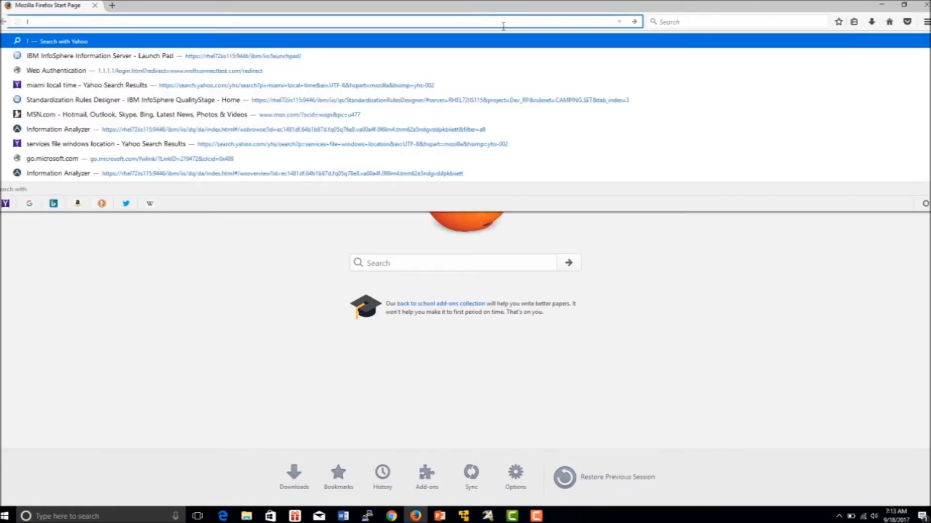
left_click(307, 56)
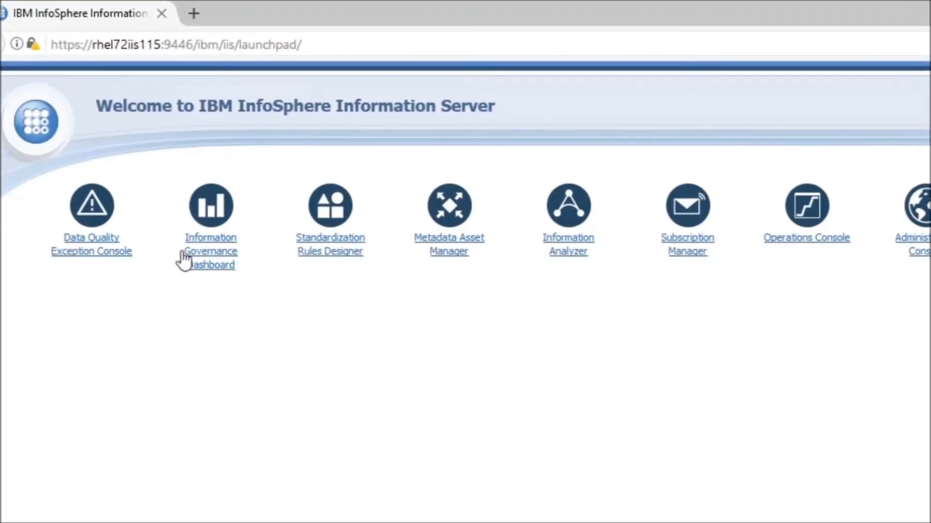
Step: Launch Metadata Asset Manager from the launch pad and sign in with the administrator user name and password
left_click(468, 265)
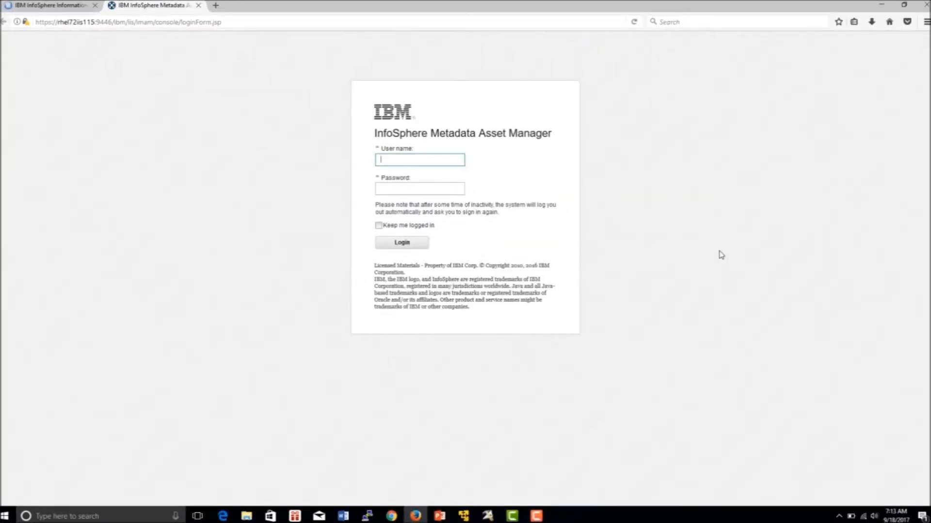
type("isadmin")
left_click(423, 191)
type("••••••")
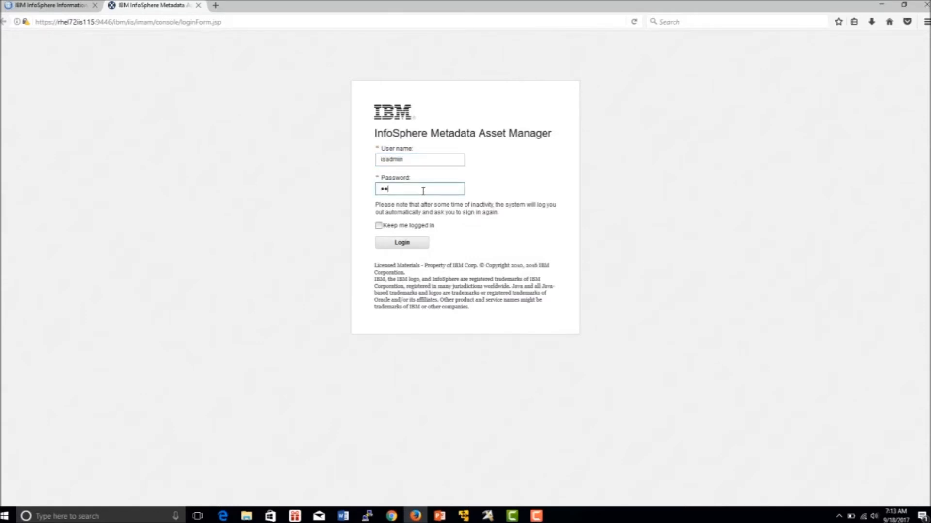
type("•")
left_click(401, 244)
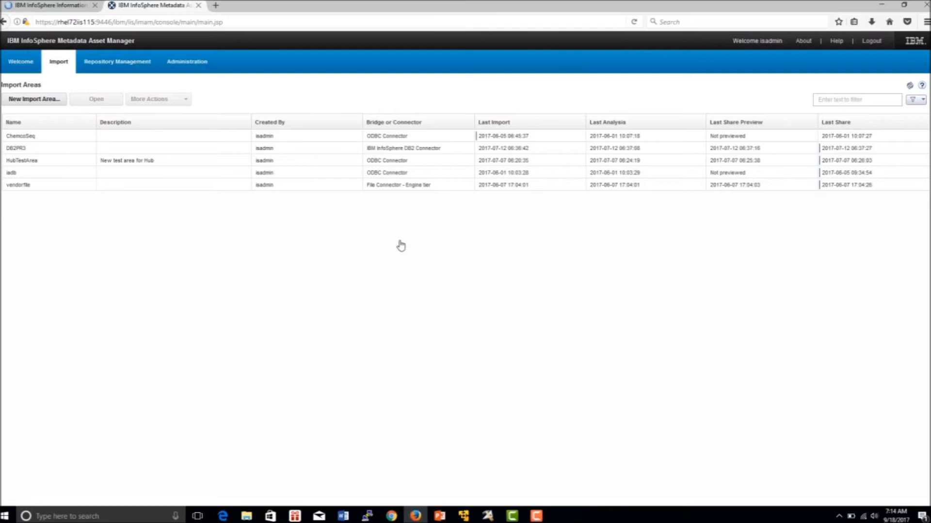
Step: Create an import area named 'Address' using the IBM InfoSphere DB2 Connector and advance to import parameters
left_click(39, 101)
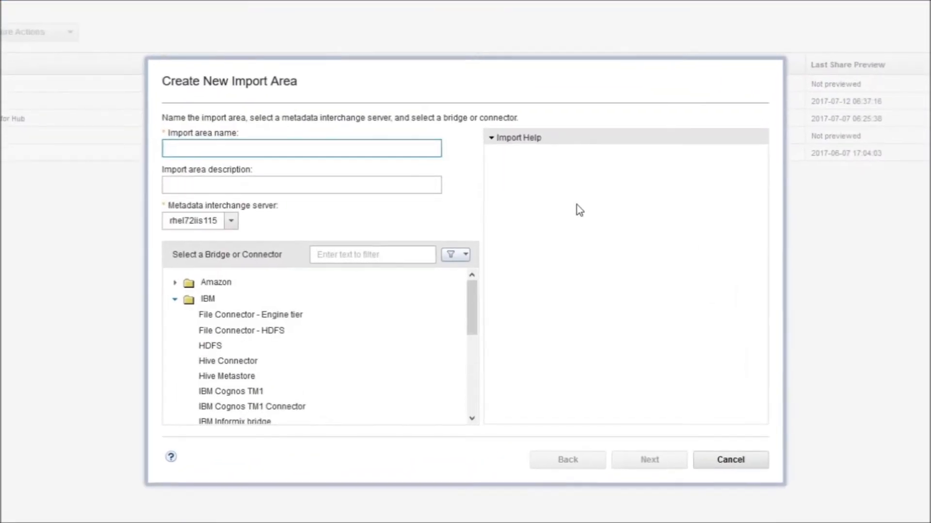
type("Address")
left_click(471, 419)
left_click(471, 419)
left_click(471, 418)
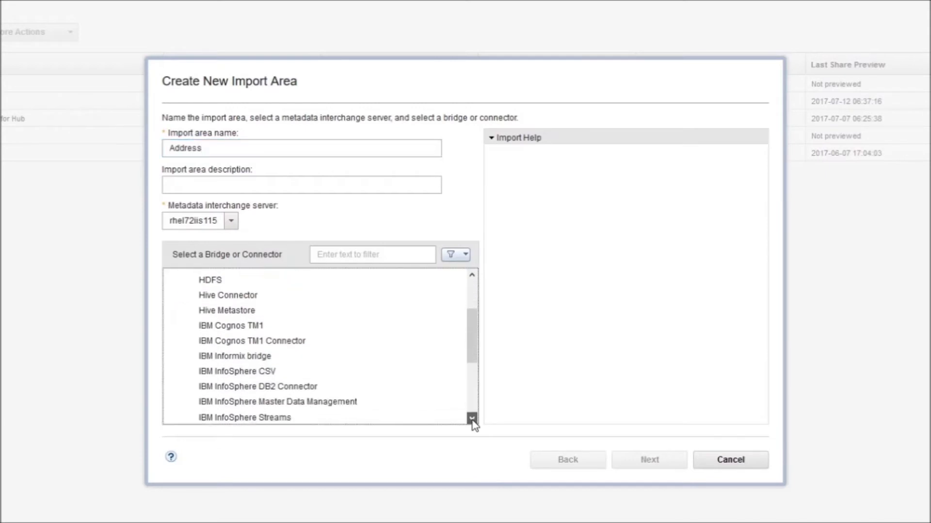
left_click(471, 419)
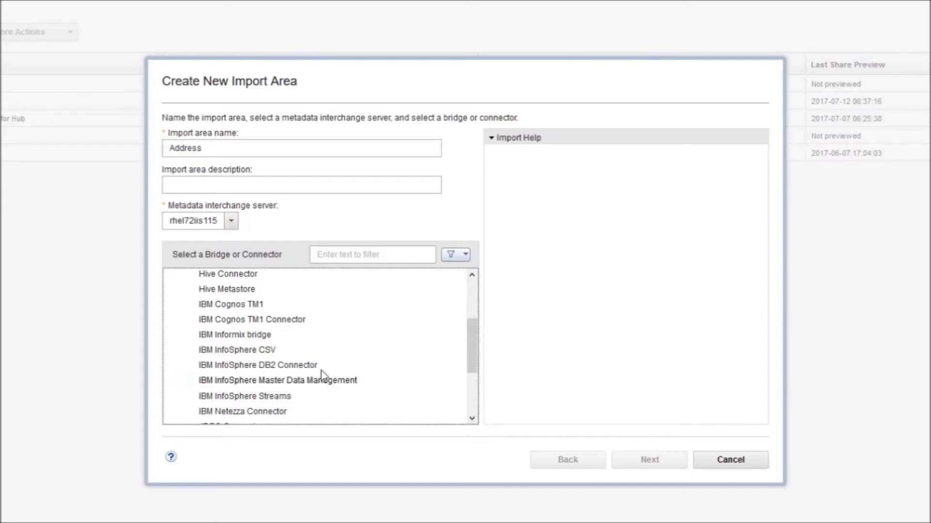
left_click(299, 370)
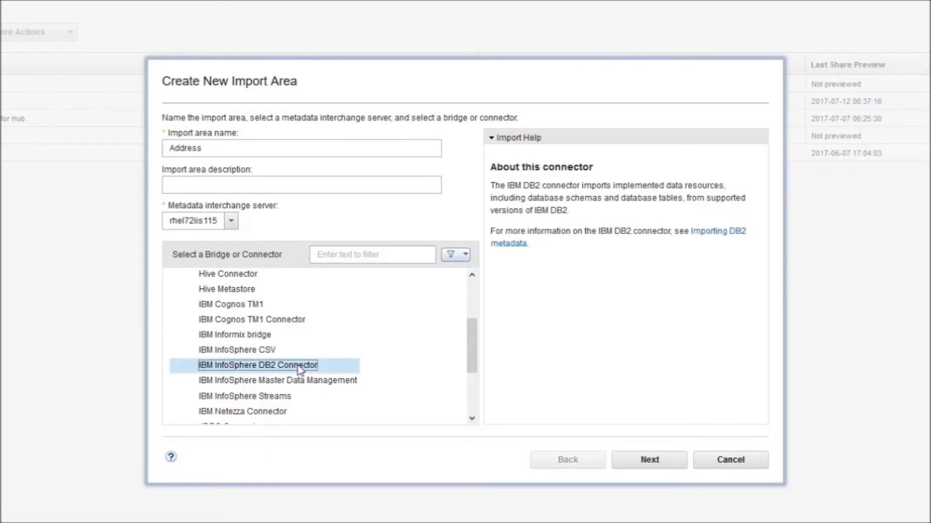
left_click(649, 460)
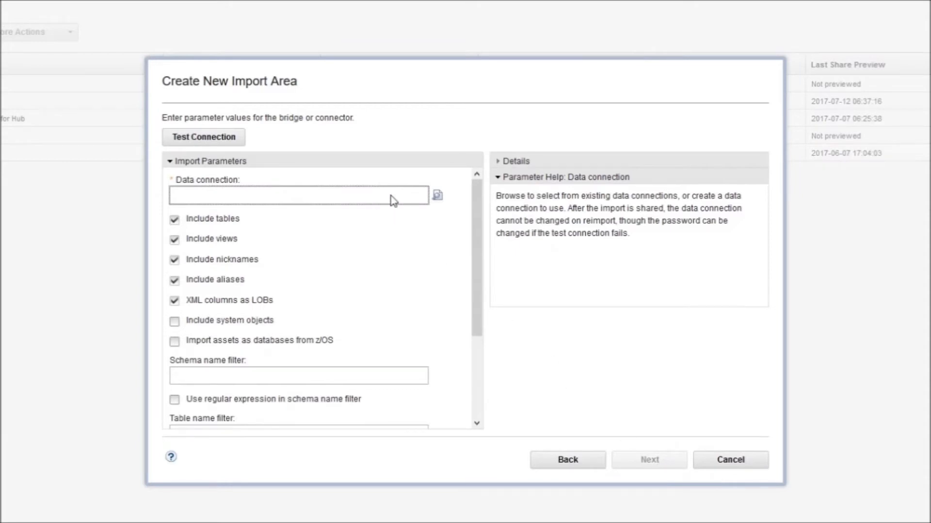
Step: Select the existing DB2PR3 data connection and test it
left_click(437, 194)
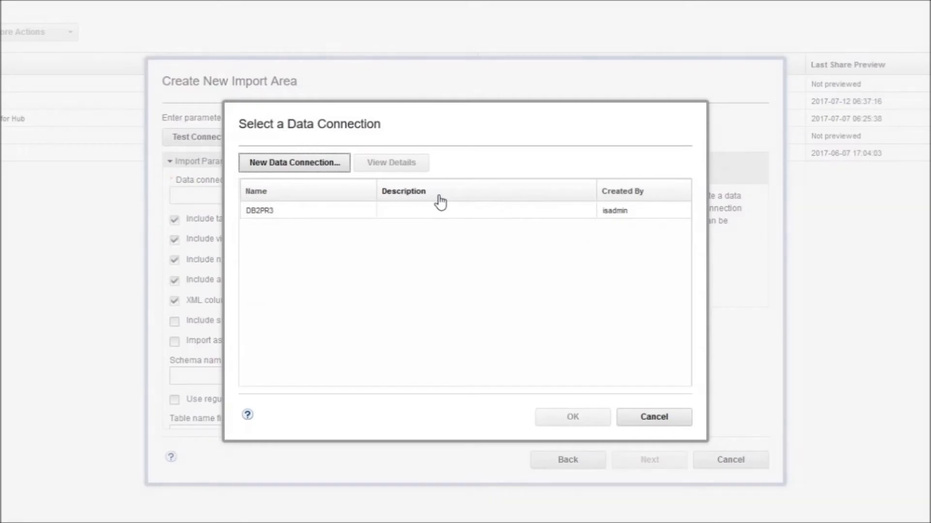
left_click(256, 215)
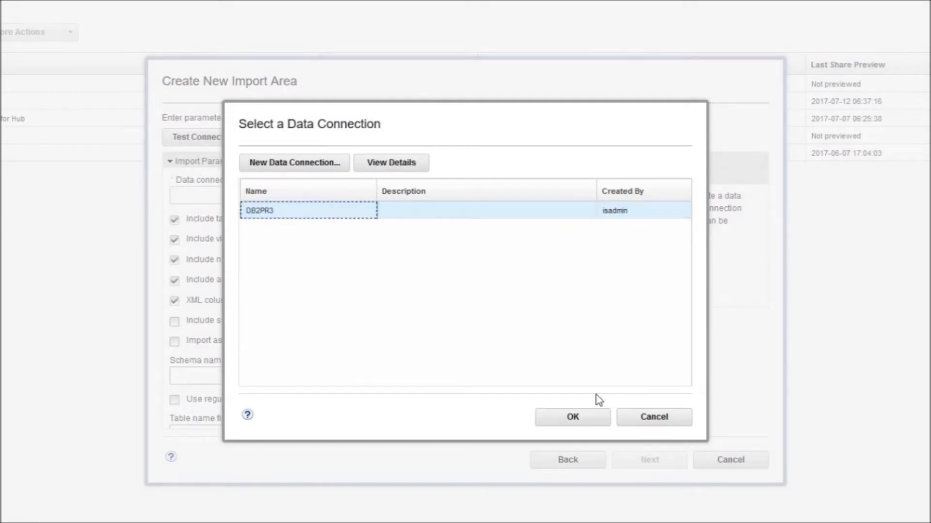
left_click(573, 417)
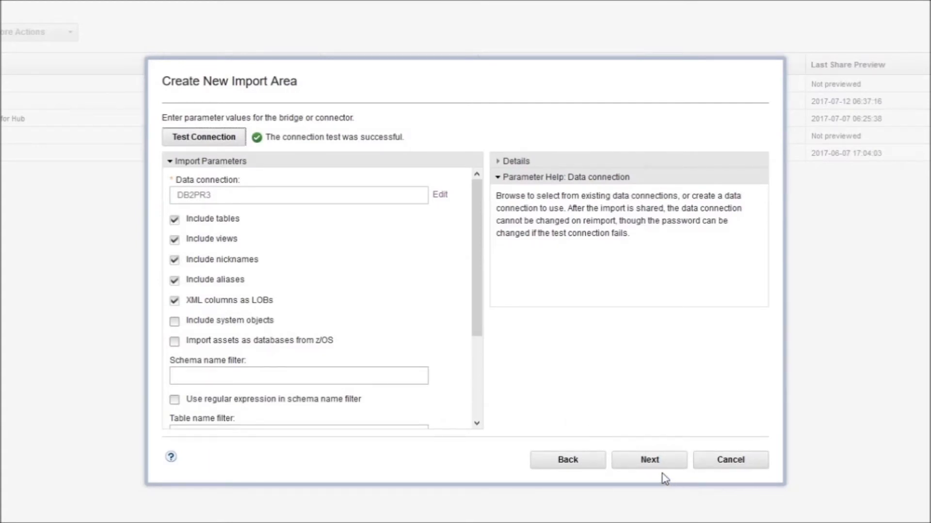
Step: Discard DB2PR3 edits and bring up a blank New Data Connection form
left_click(299, 193)
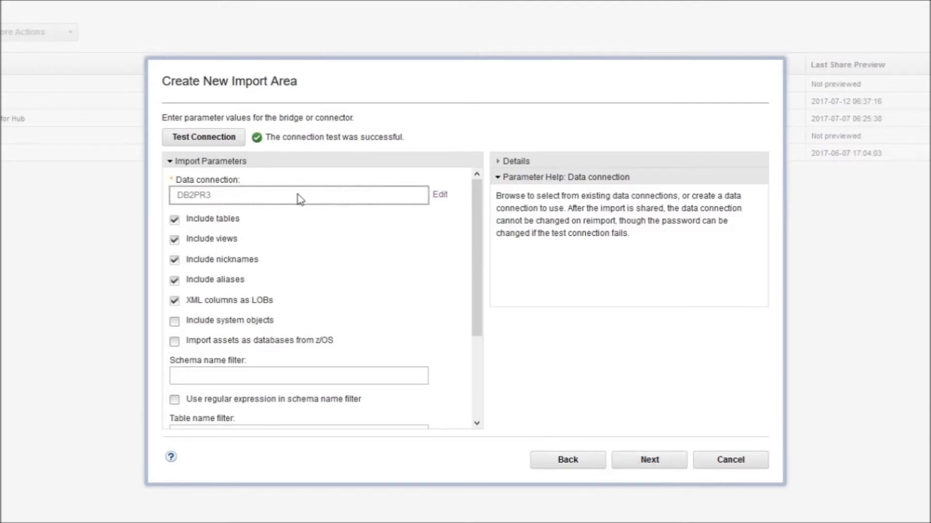
left_click(439, 196)
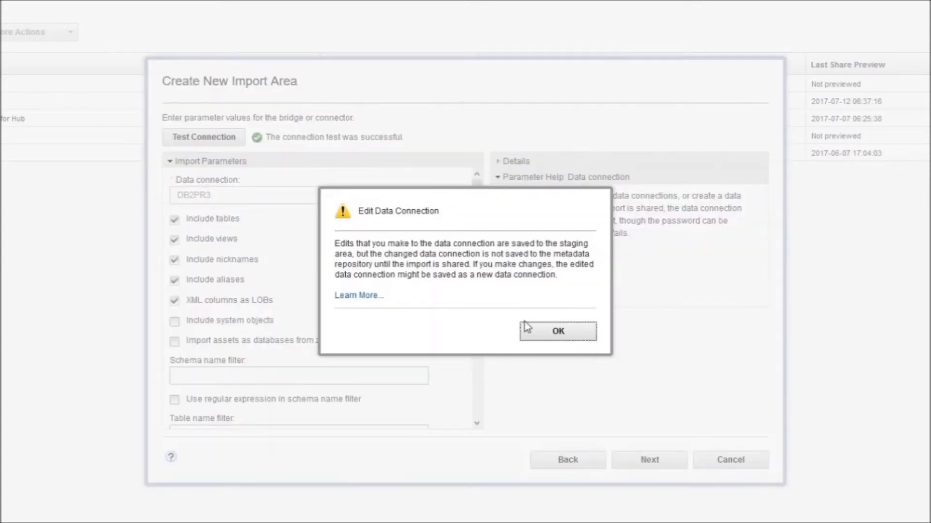
left_click(558, 332)
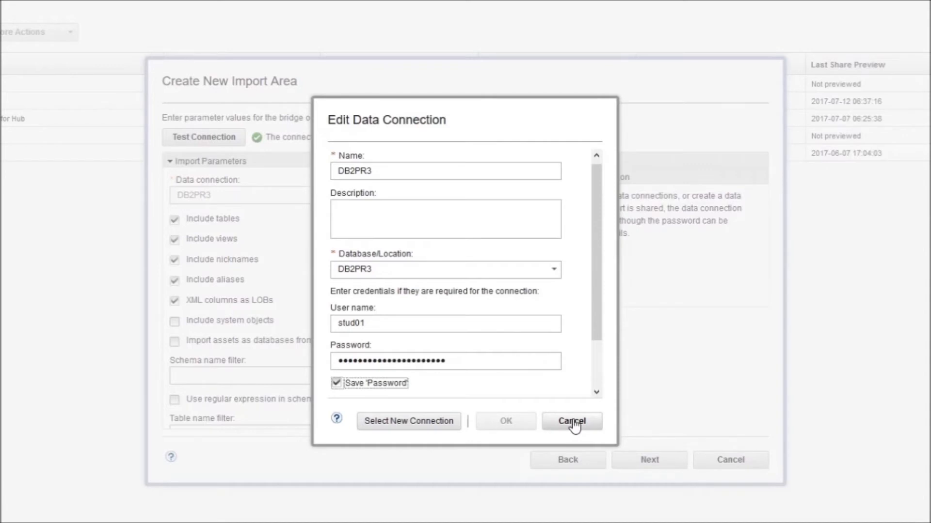
left_click(418, 430)
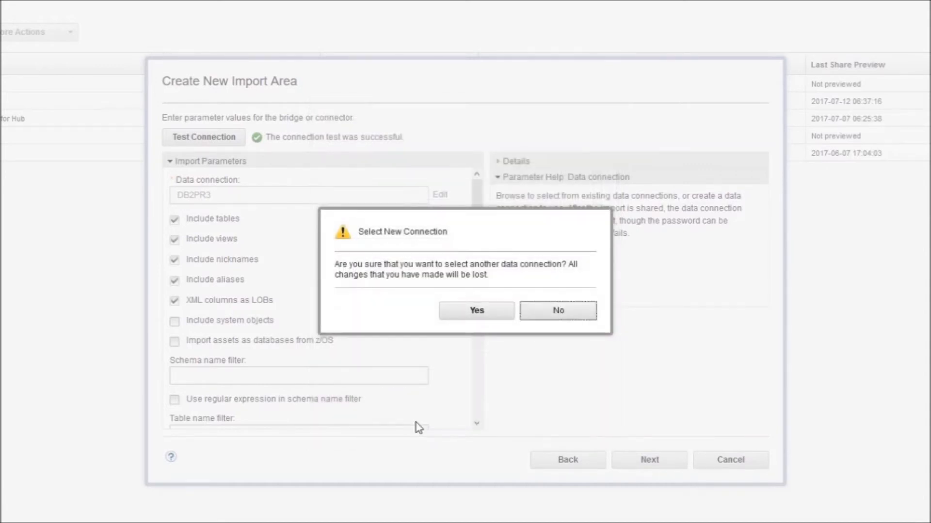
left_click(476, 312)
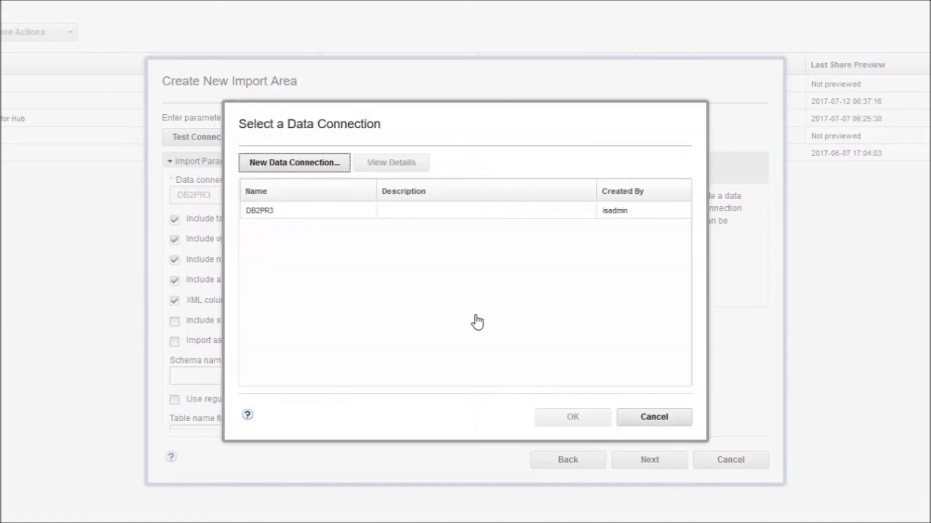
left_click(292, 175)
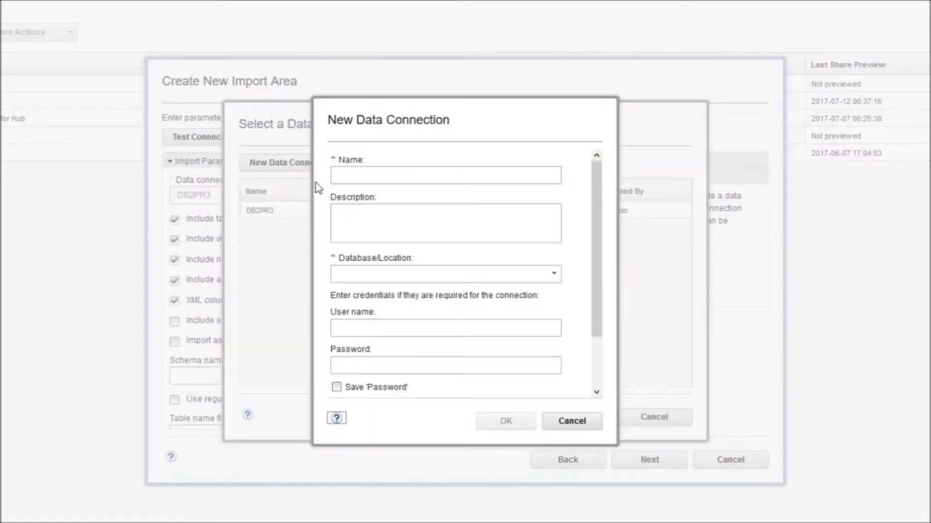
Step: Name the new connection 'Address_Conn' with database location DB2PR3
left_click(403, 176)
type("Addres")
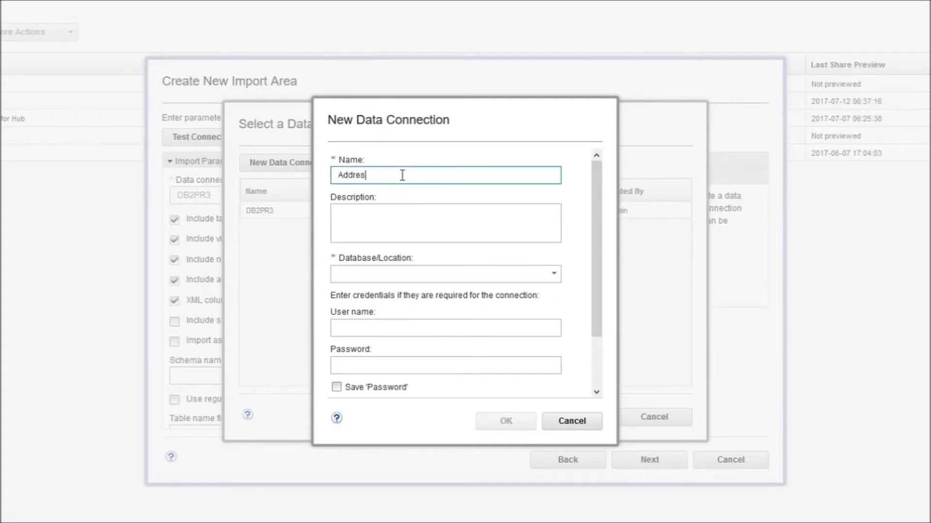
type("s_Conn")
left_click(395, 273)
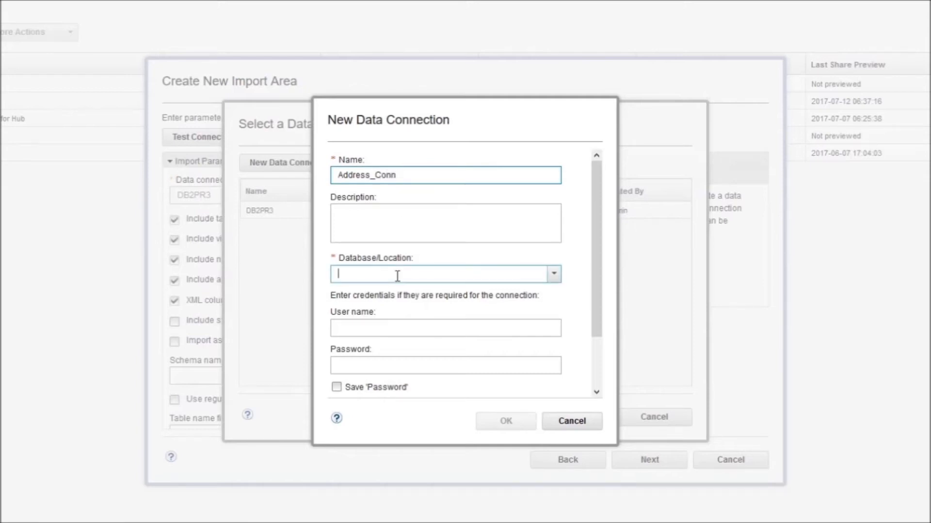
left_click(553, 275)
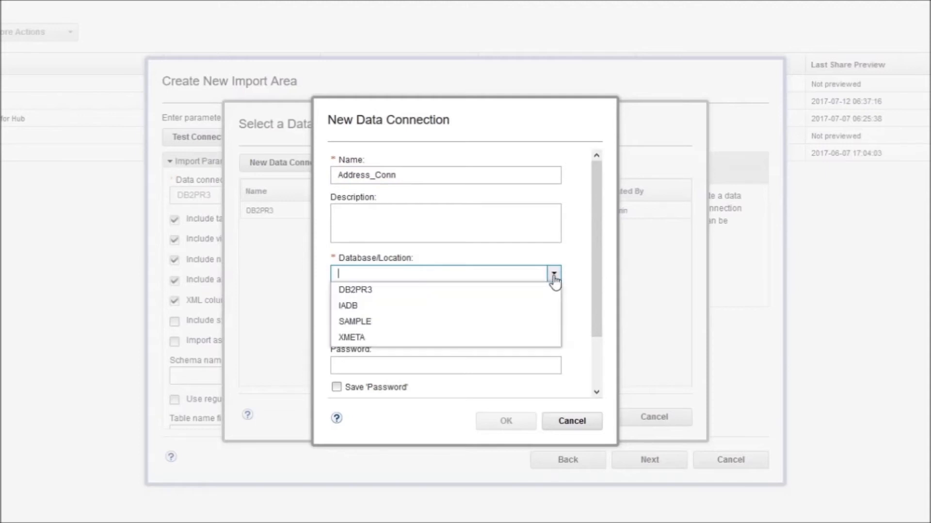
left_click(380, 295)
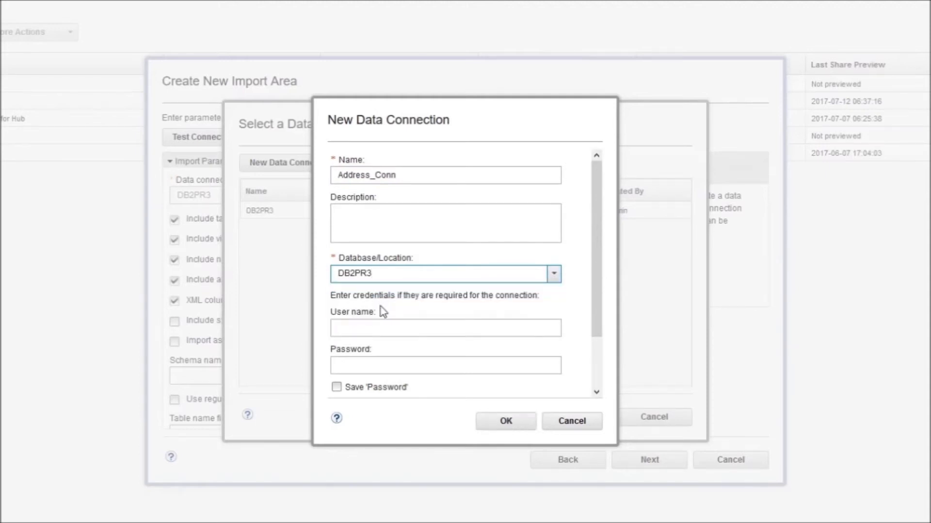
Step: Enter the database user name and password, keep the password saved, and test the connection
left_click(382, 329)
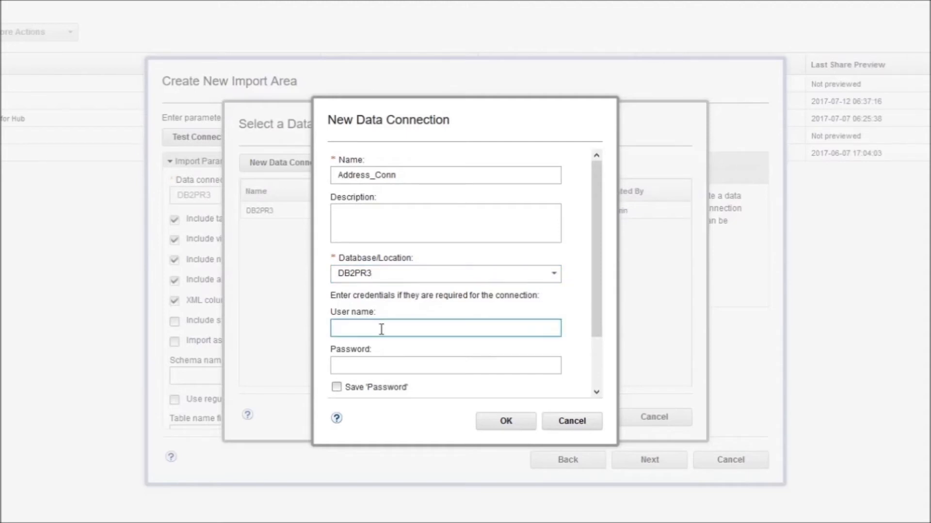
type("stud01")
left_click(362, 366)
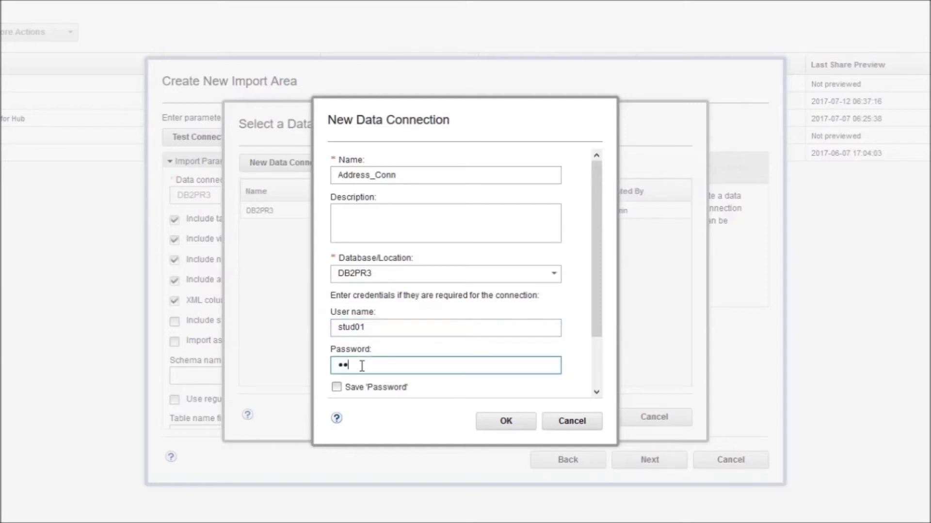
left_click(336, 387)
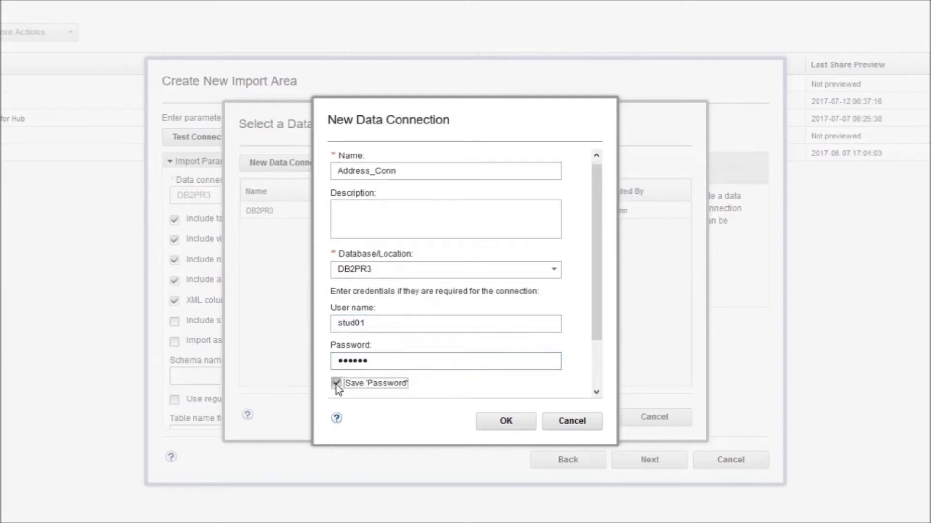
left_click(491, 425)
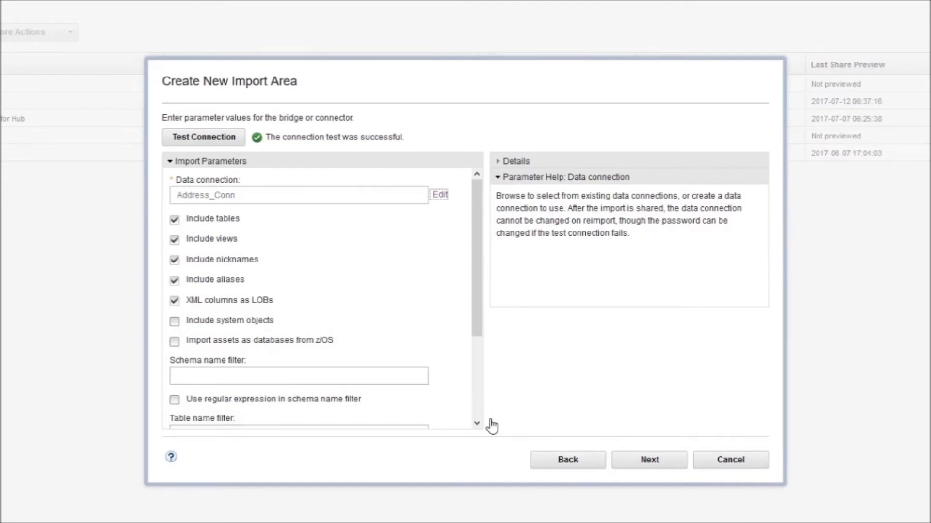
Step: Set the host system name to RHEL72IIS115 and continue to the import type page
left_click(648, 465)
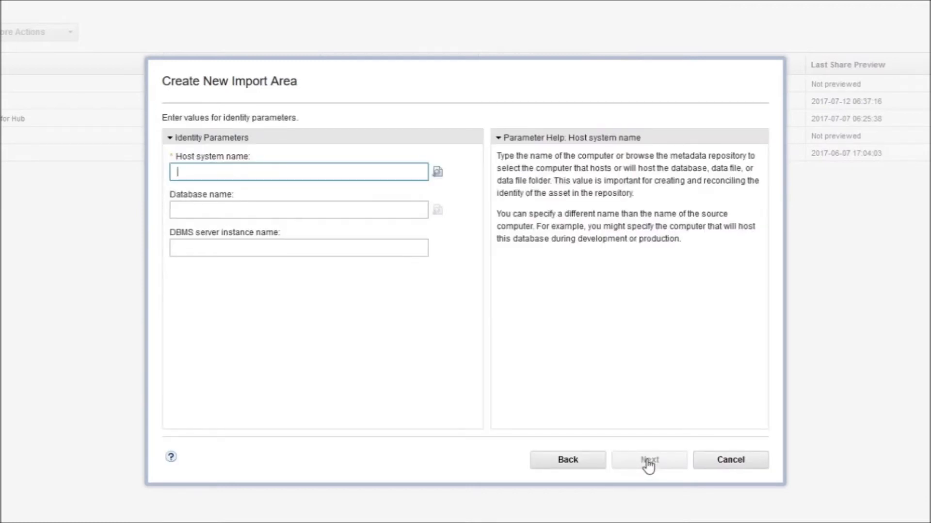
left_click(436, 175)
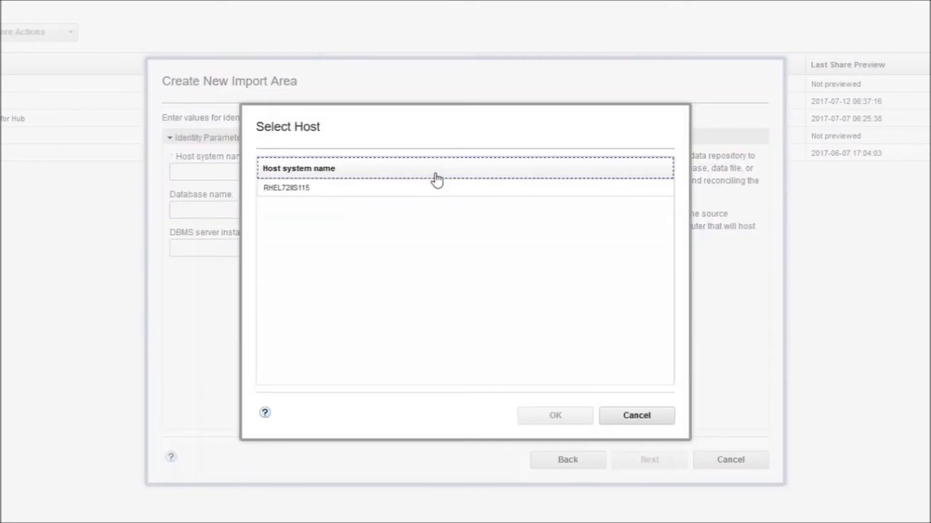
left_click(304, 189)
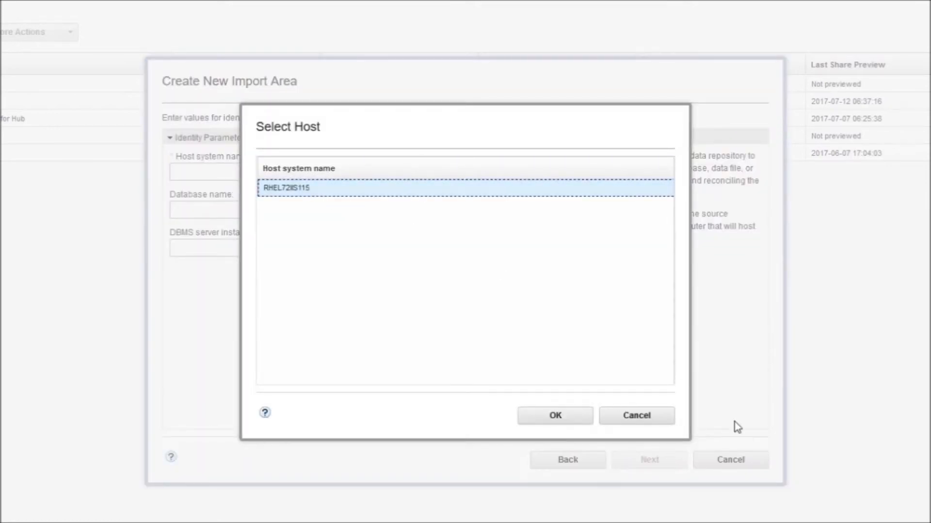
left_click(562, 418)
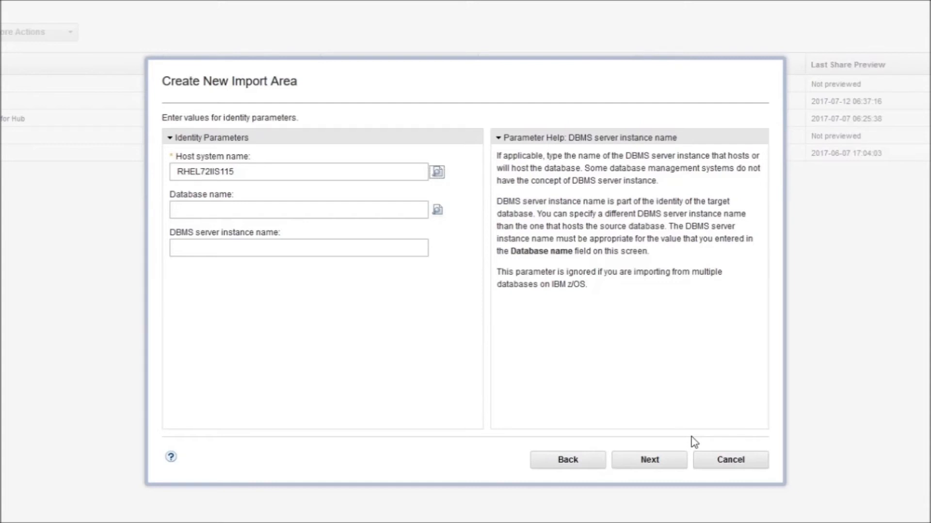
left_click(668, 467)
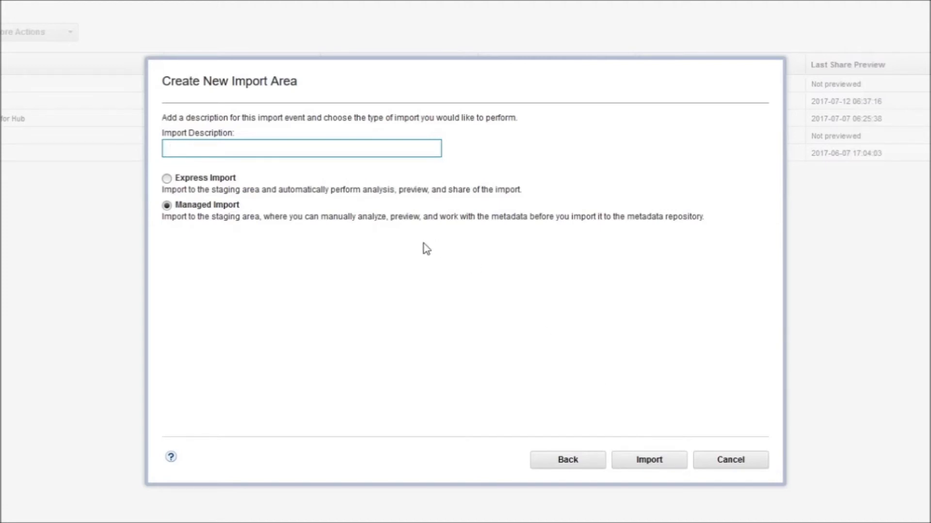
Step: Run an Express Import into Address and view its share preview statistics
left_click(169, 180)
left_click(650, 460)
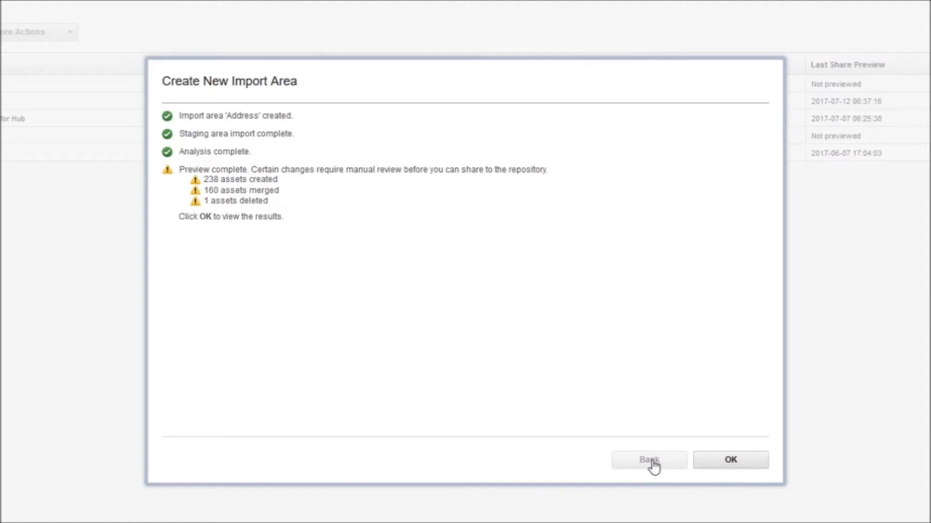
left_click(720, 464)
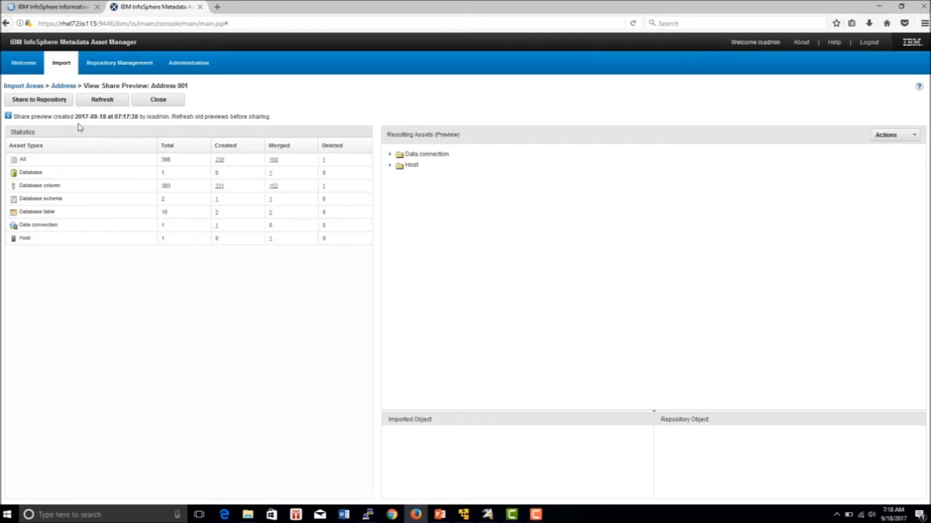
Step: Share the Address import to the metadata repository, confirming the prompt
left_click(62, 102)
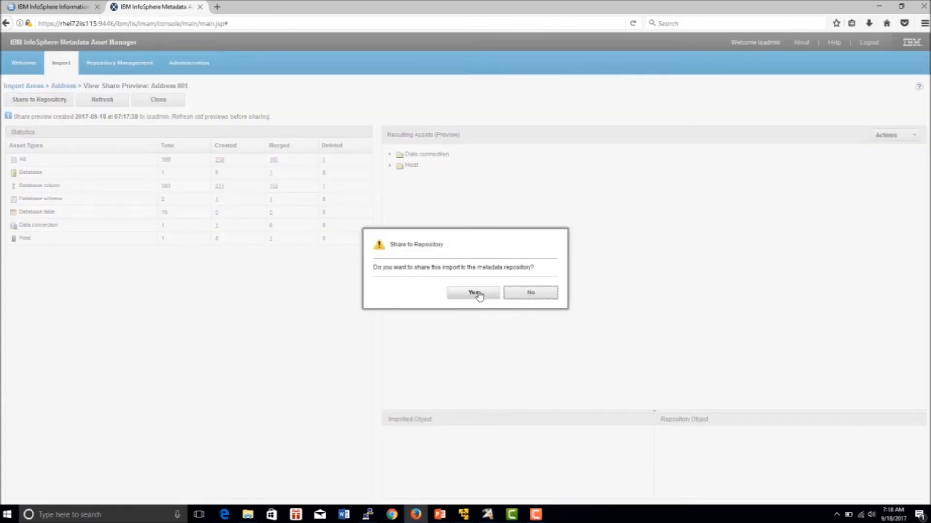
left_click(473, 292)
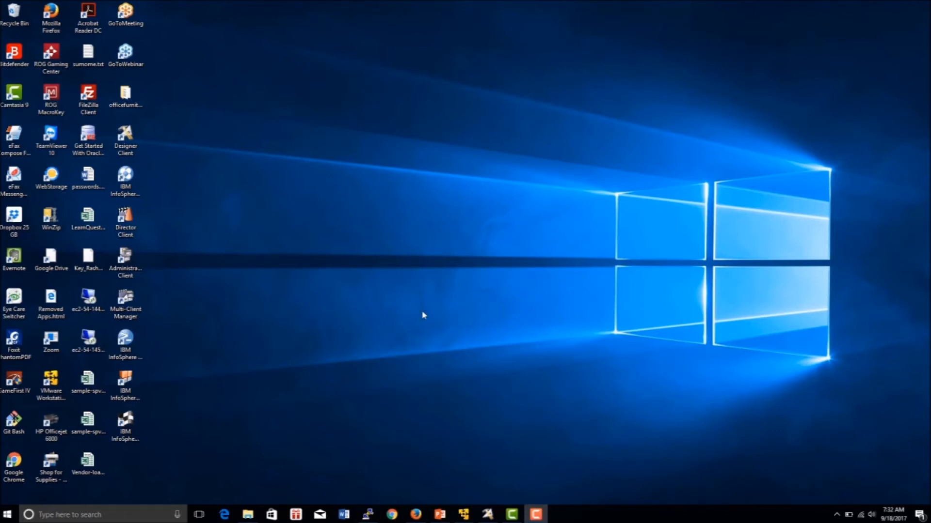
Step: Launch the IBM InfoSphere Information Server console from its desktop icon
double_click(129, 385)
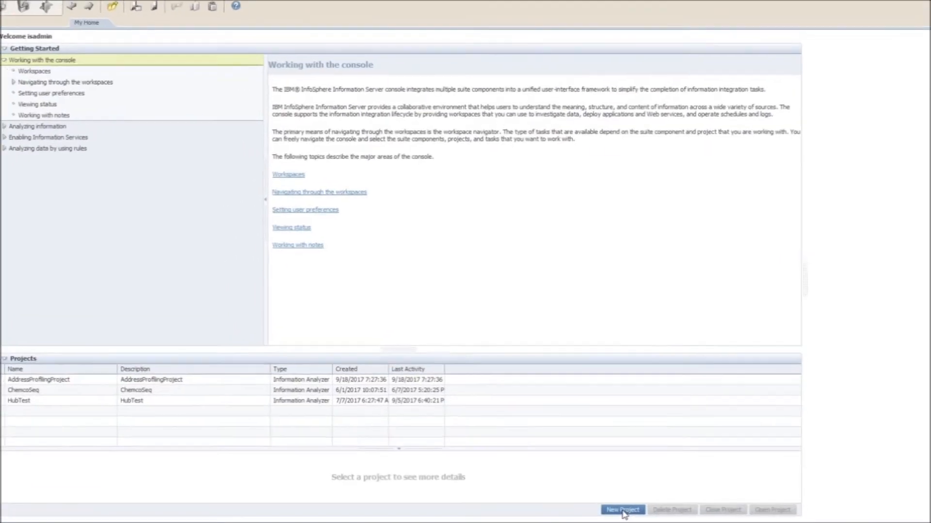
left_click(604, 479)
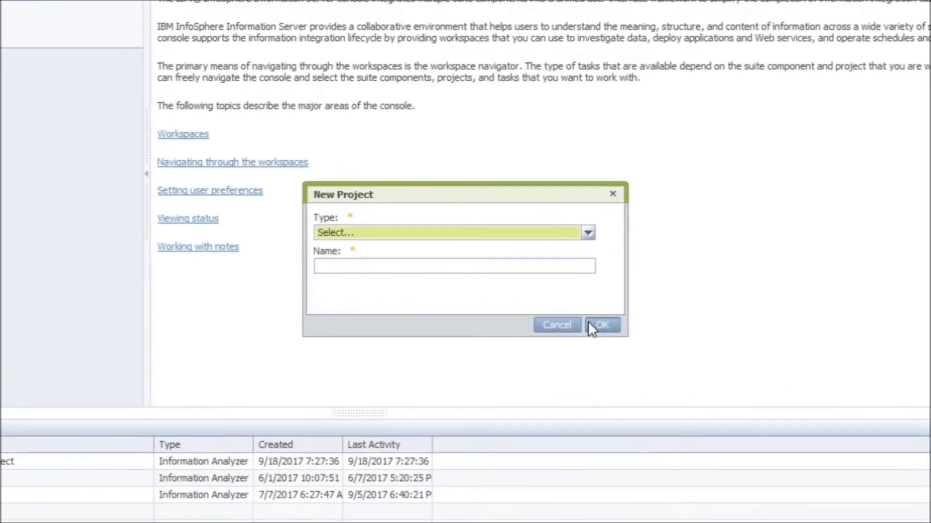
left_click(576, 234)
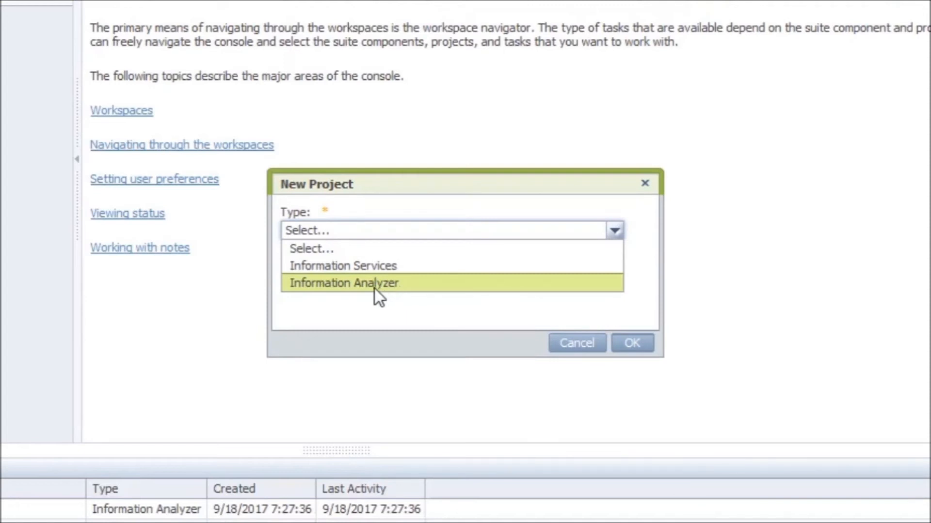
left_click(571, 344)
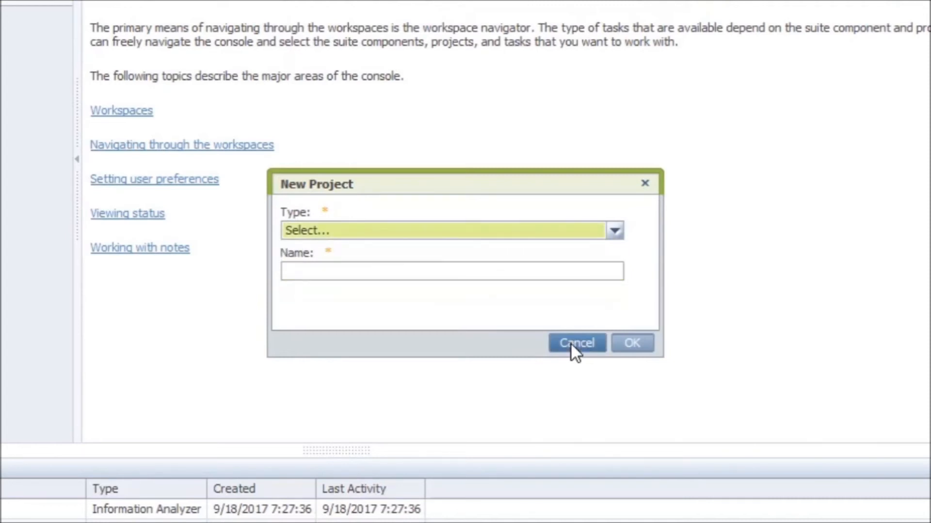
left_click(571, 344)
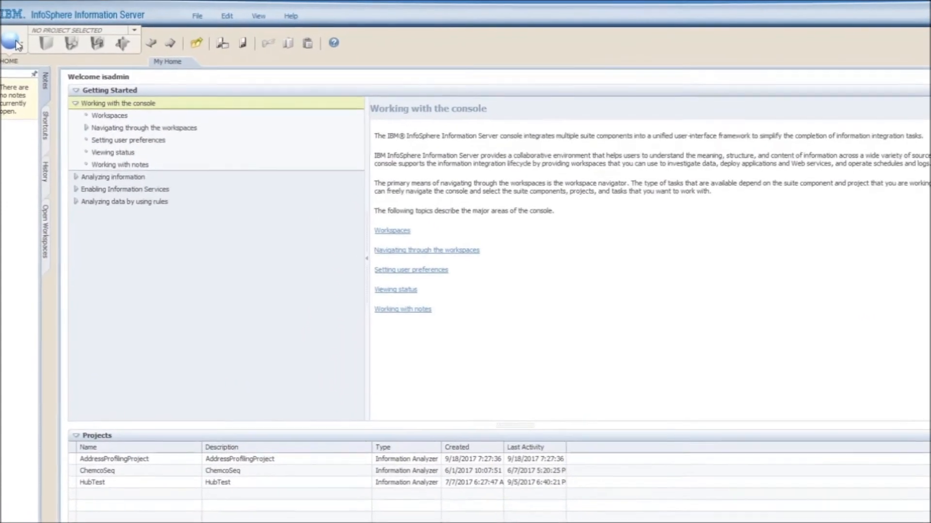
Step: Open the Import Metadata workspace from Home > Metadata Management
left_click(14, 35)
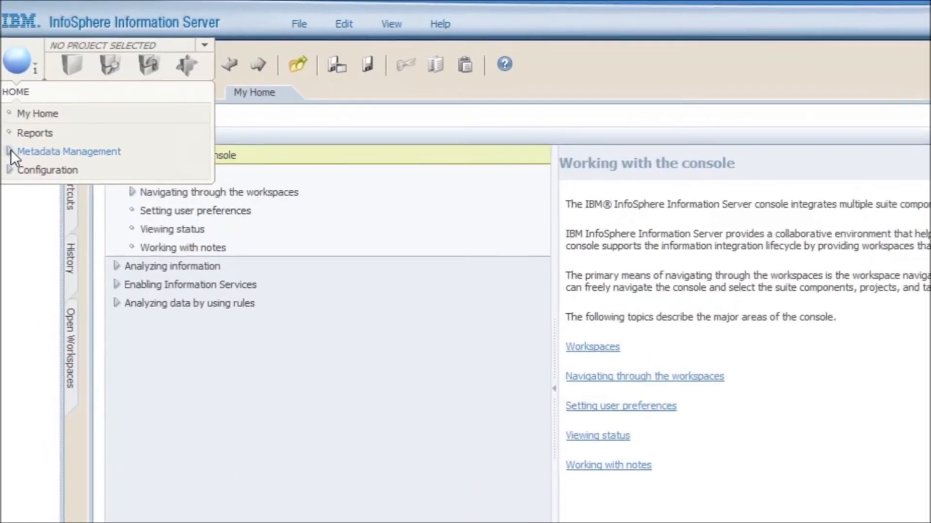
left_click(11, 151)
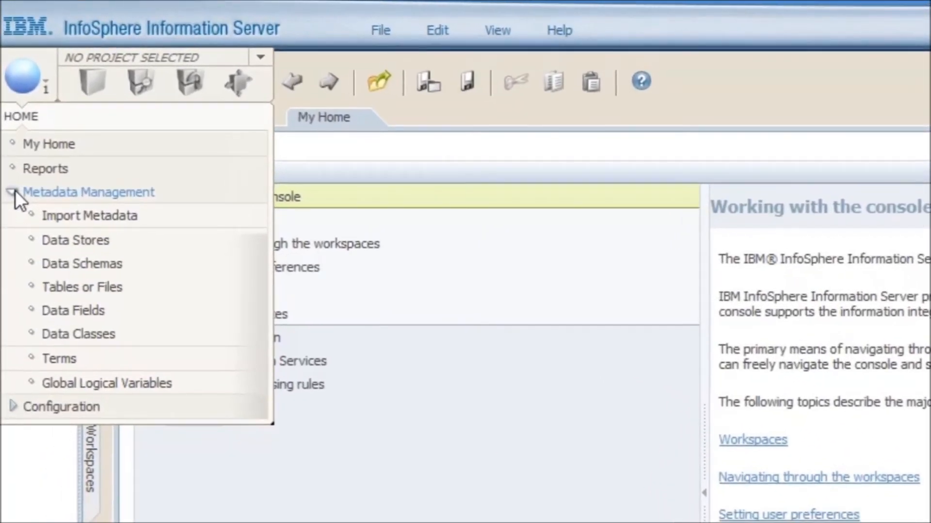
left_click(72, 218)
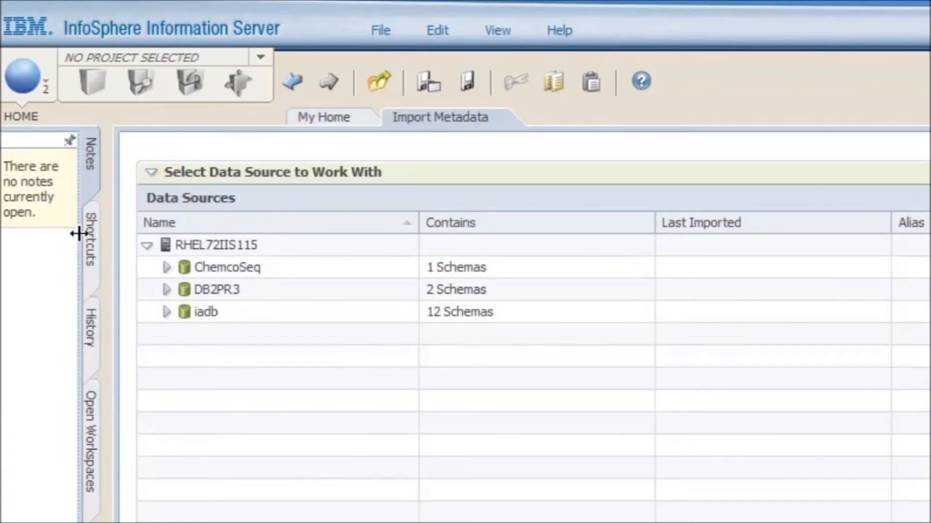
Step: Expand DB2PR3 and its STUD01 schema, then start Import Metadata from Tasks
left_click(167, 289)
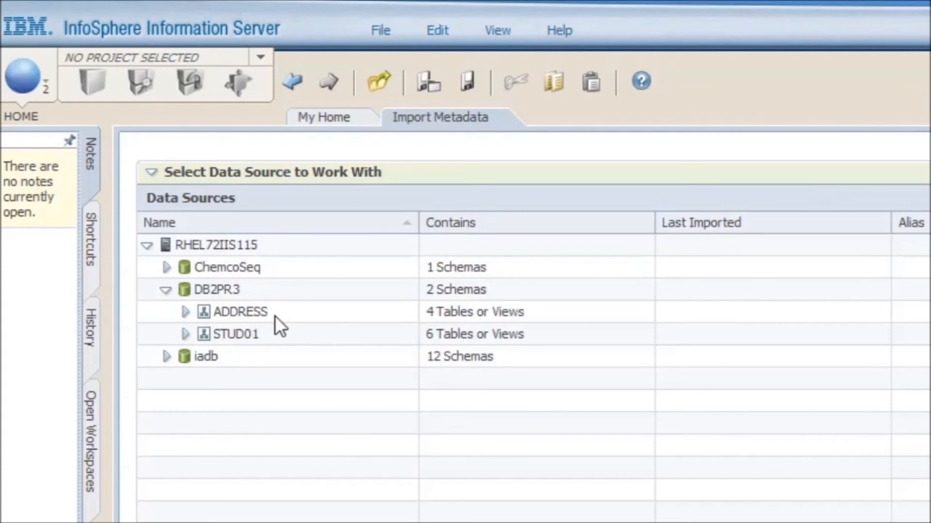
left_click(185, 333)
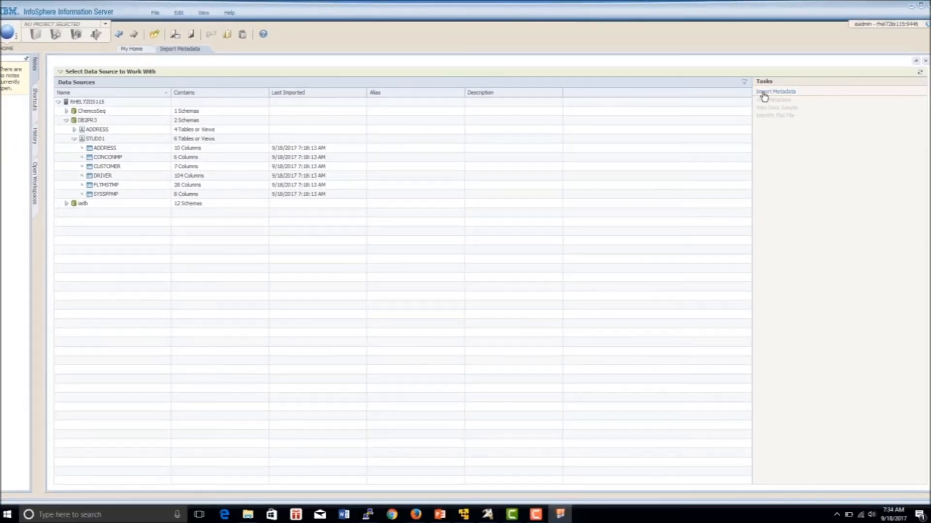
left_click(765, 97)
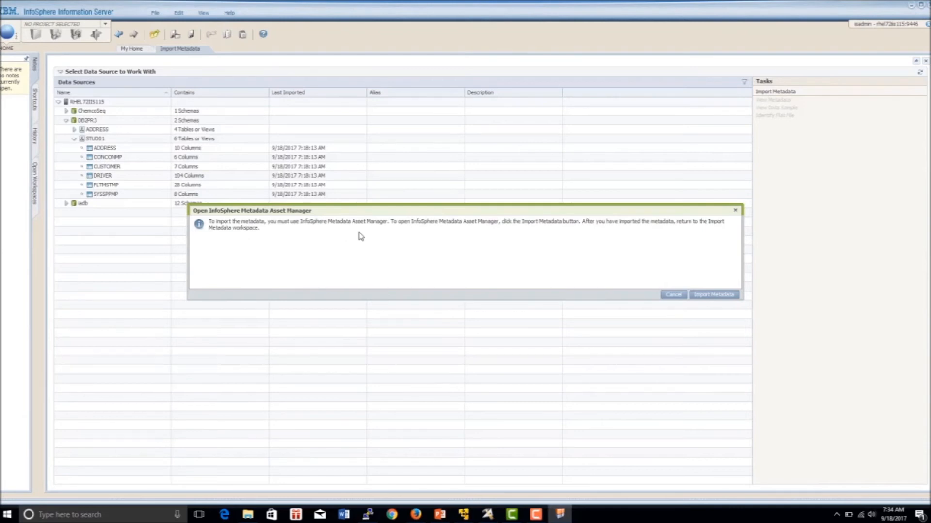
Step: Return to the Information Server console and refresh the metadata workspace so STUD01's six tables appear
left_click(708, 296)
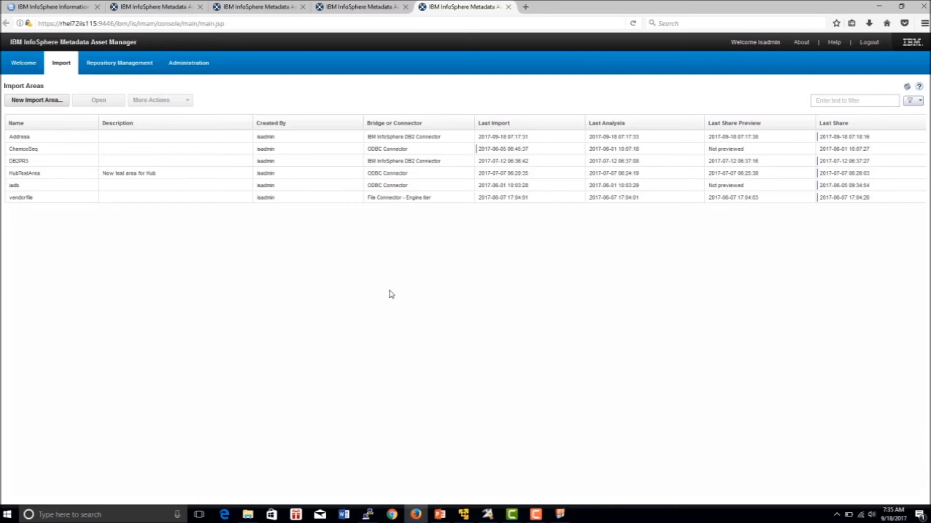
left_click(560, 515)
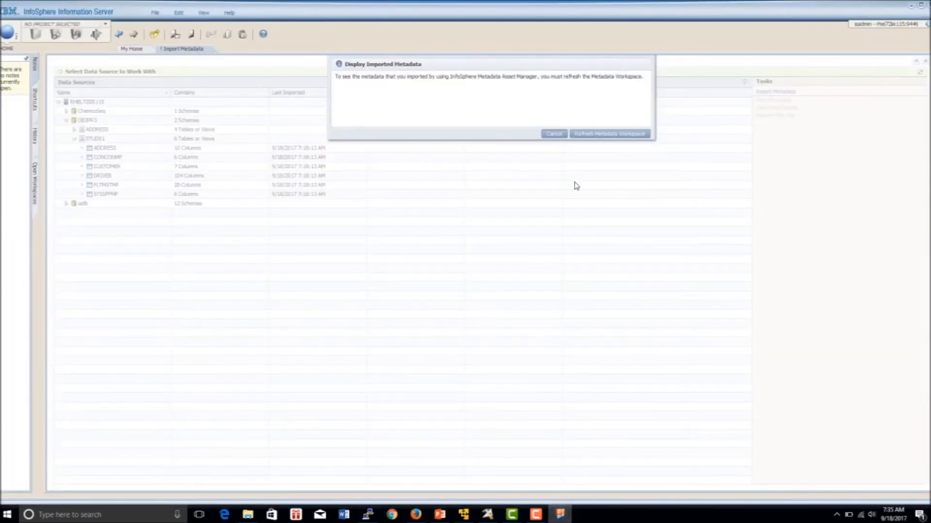
left_click(603, 137)
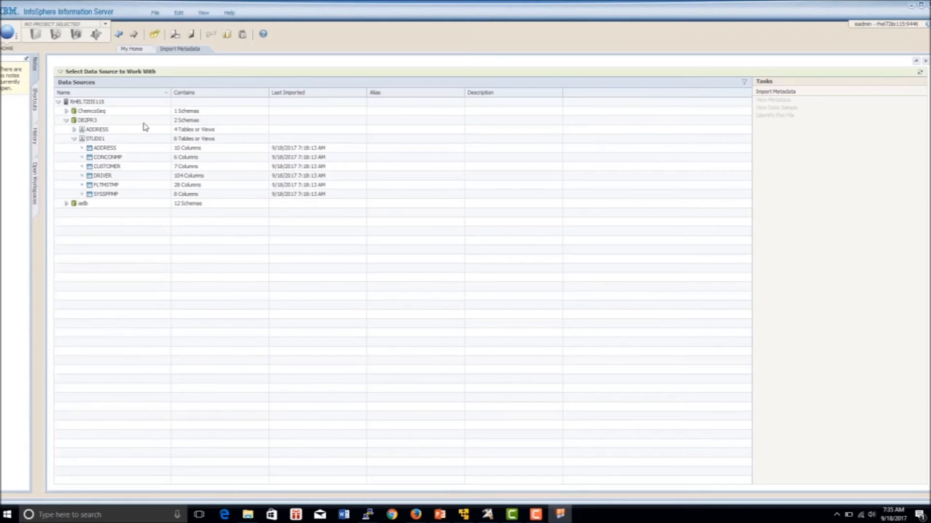
left_click(104, 149)
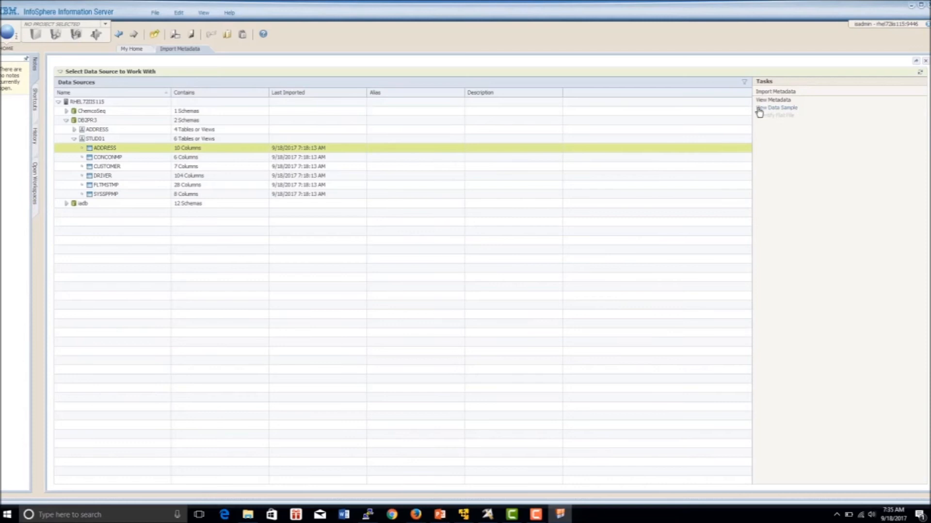
left_click(767, 101)
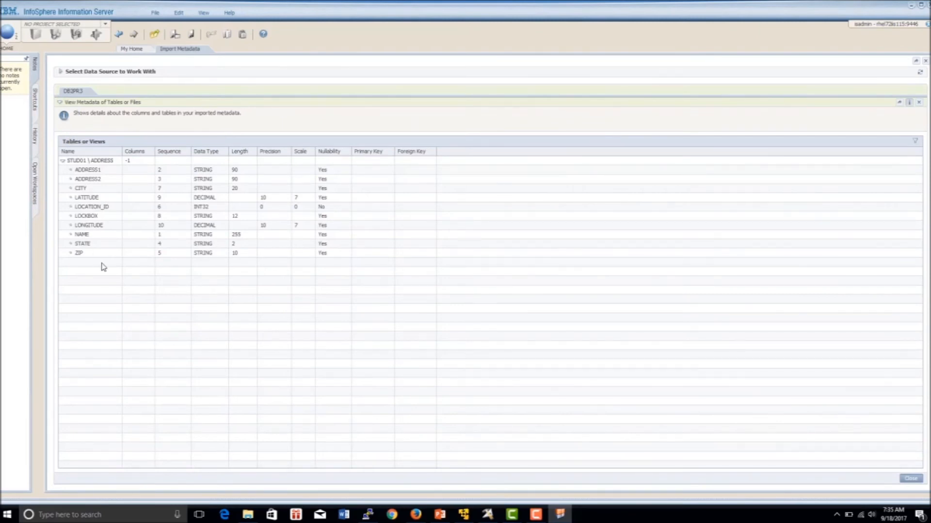
left_click(910, 479)
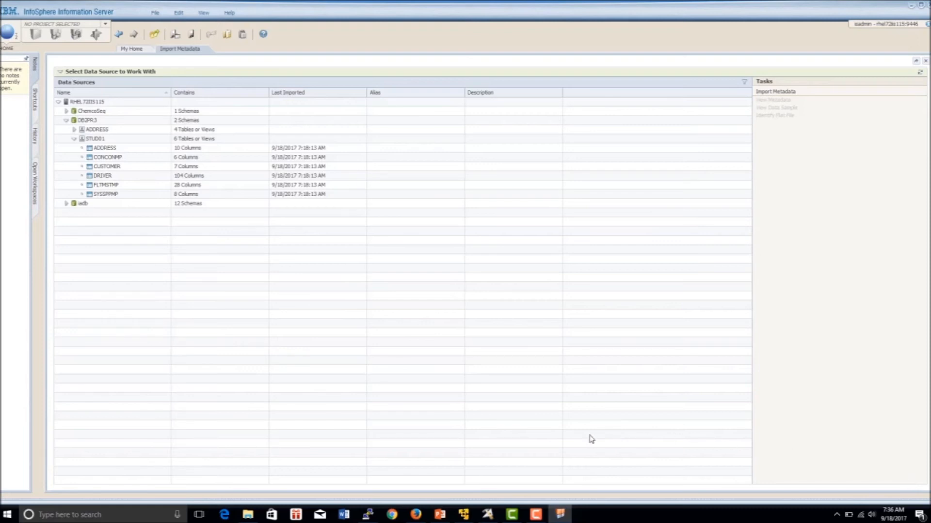
Step: Open AddressProfilingProject from the project list and bring up its Overview choices
left_click(105, 24)
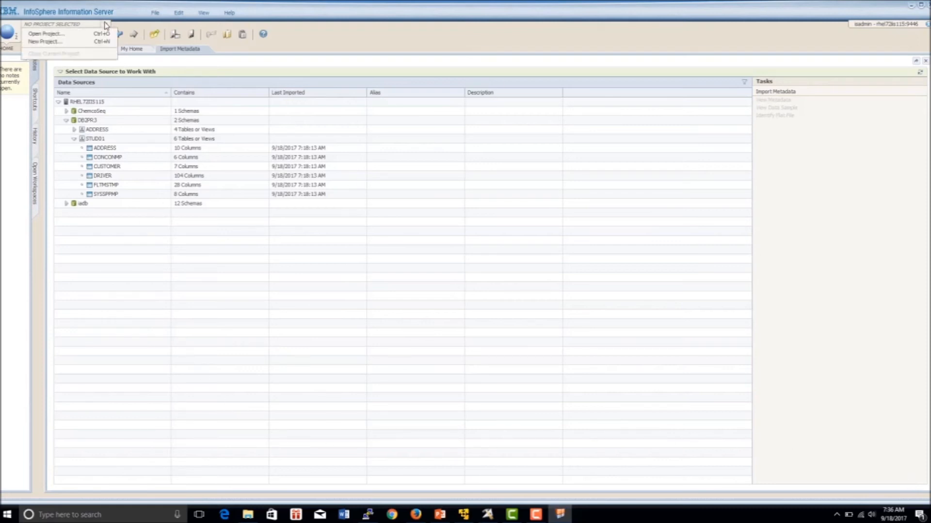
left_click(48, 34)
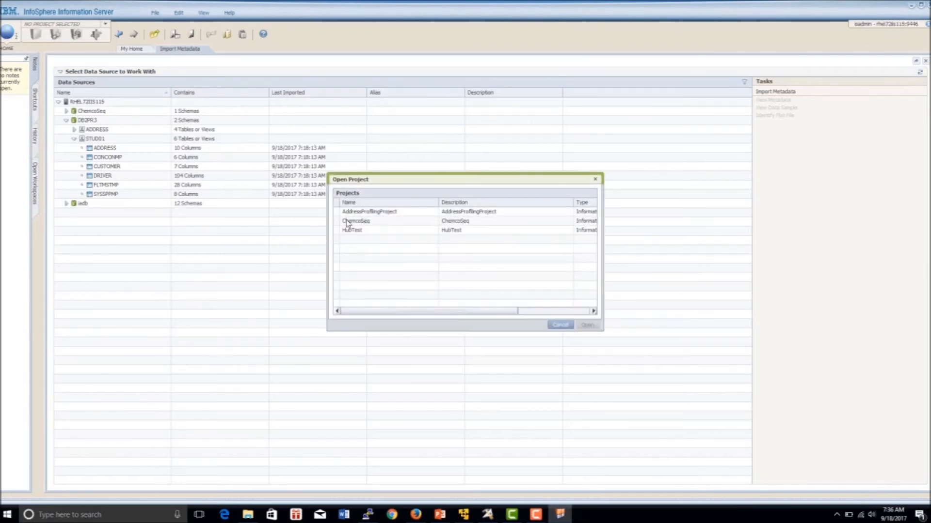
left_click(377, 214)
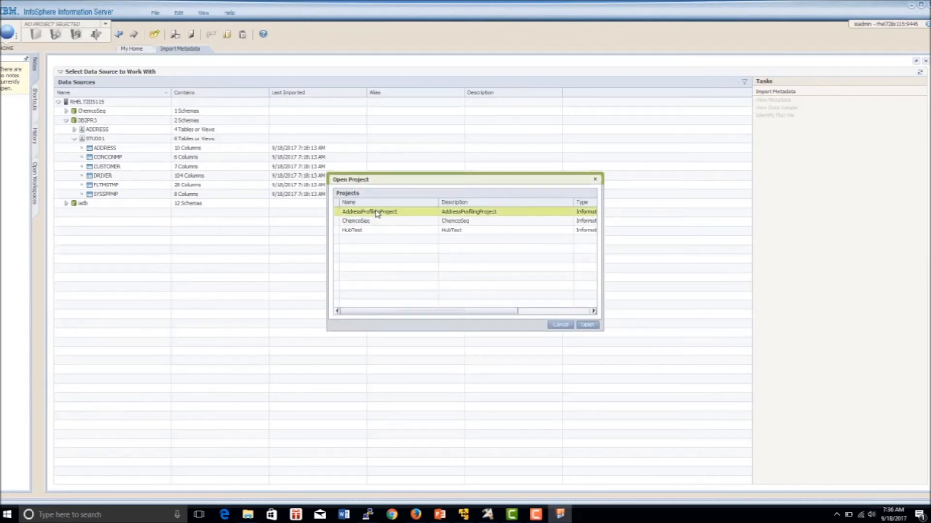
left_click(592, 330)
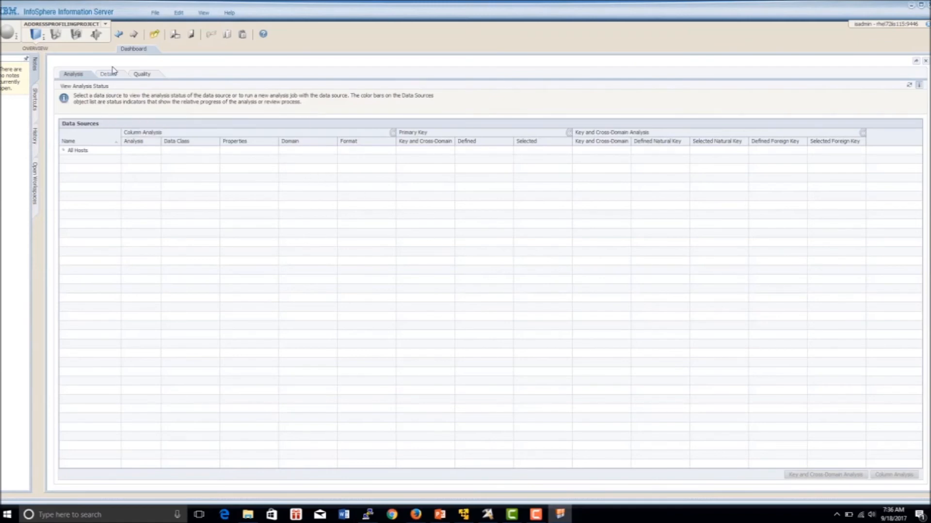
left_click(42, 43)
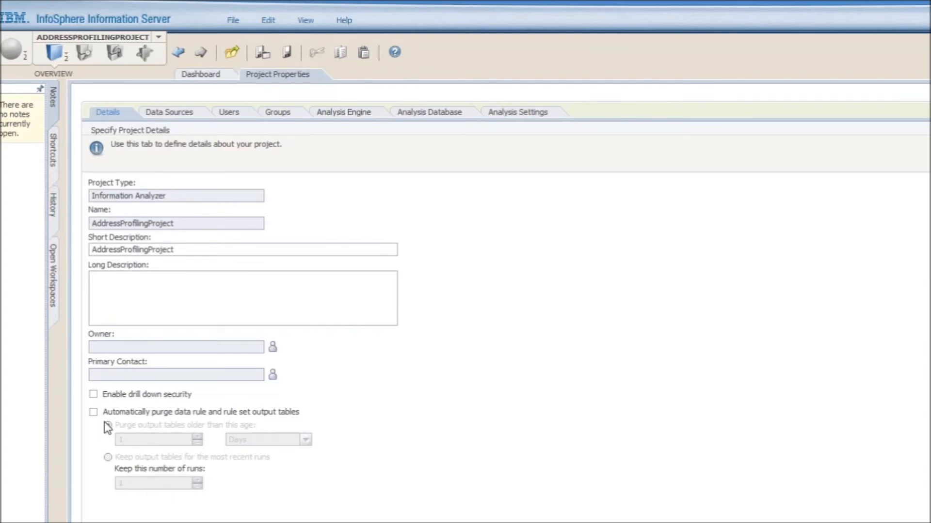
left_click(93, 394)
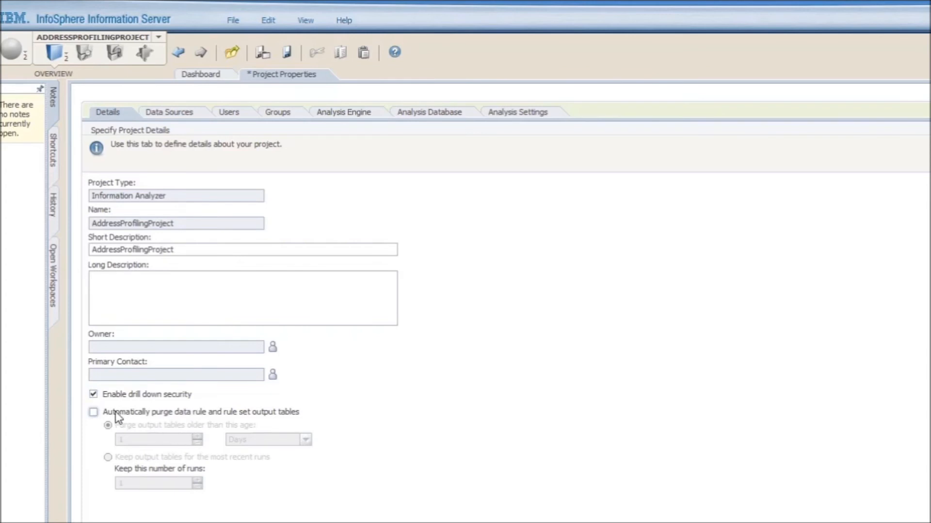
left_click(94, 394)
Step: Add the ADDRESS table from DB2PR3 > STUD01 to the project's data sources
left_click(168, 115)
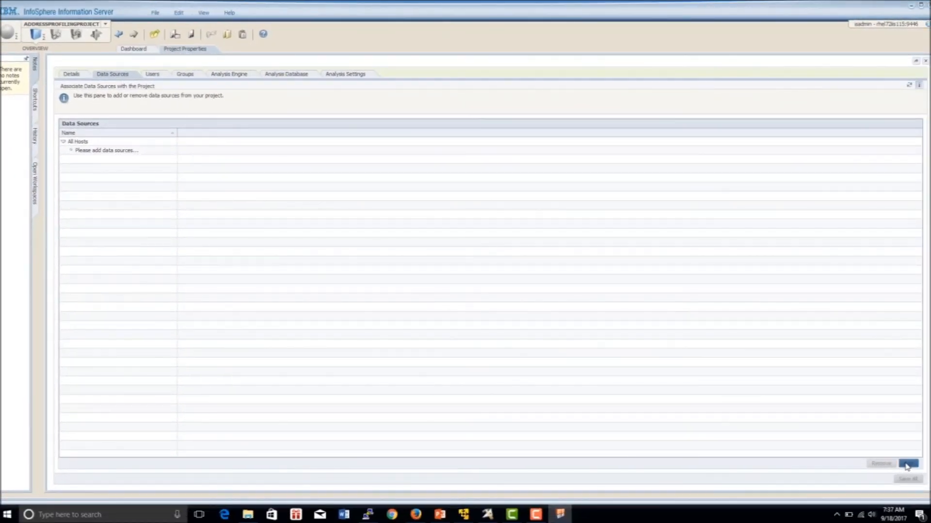
left_click(906, 464)
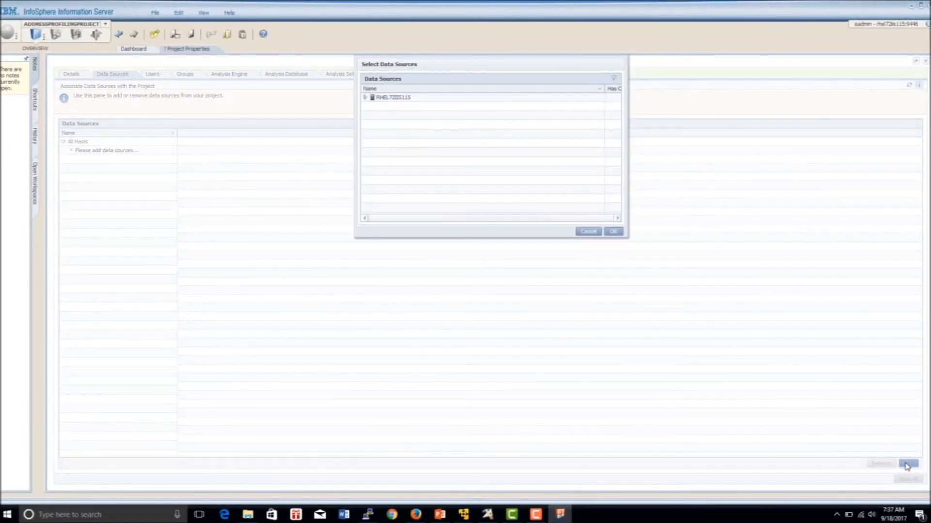
left_click(366, 98)
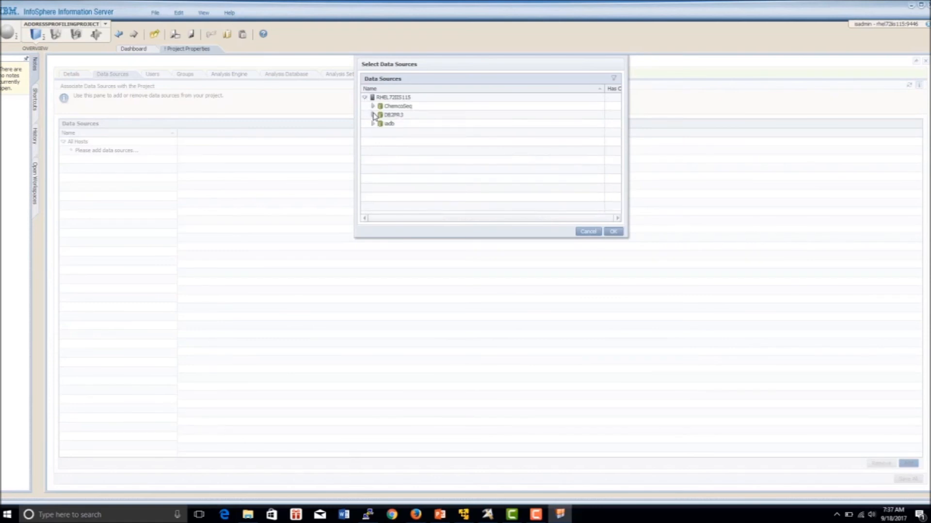
left_click(373, 115)
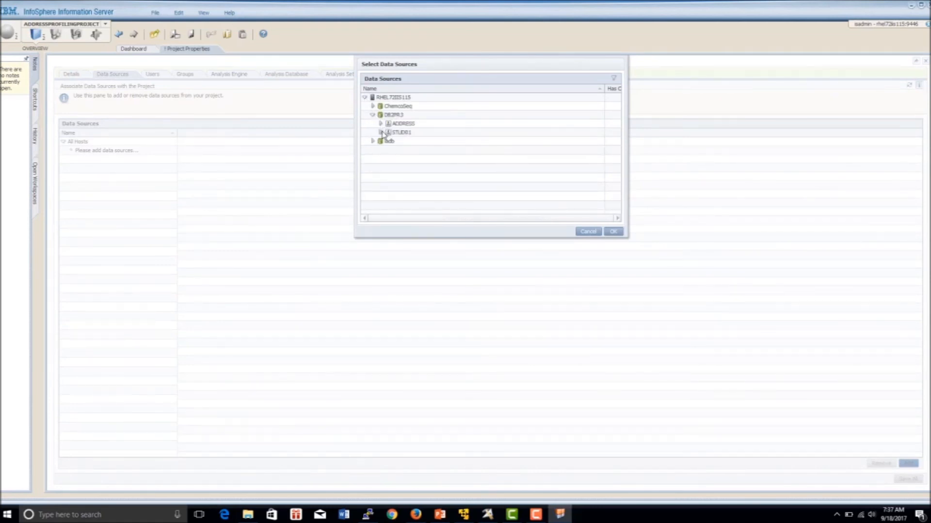
left_click(382, 133)
left_click(399, 142)
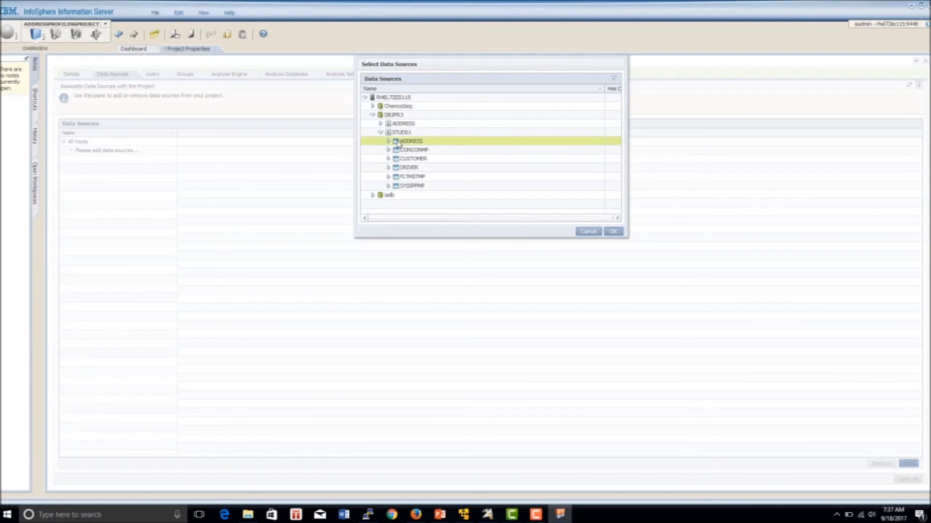
left_click(613, 231)
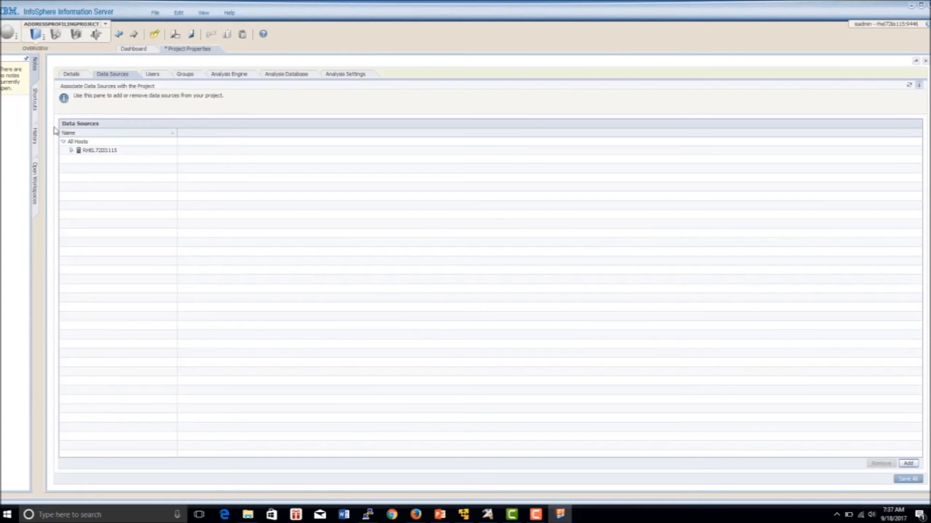
Step: Expand DB2PR3 > STUD01 in the project sources to confirm ADDRESS, then save all changes
left_click(71, 151)
left_click(79, 159)
left_click(86, 168)
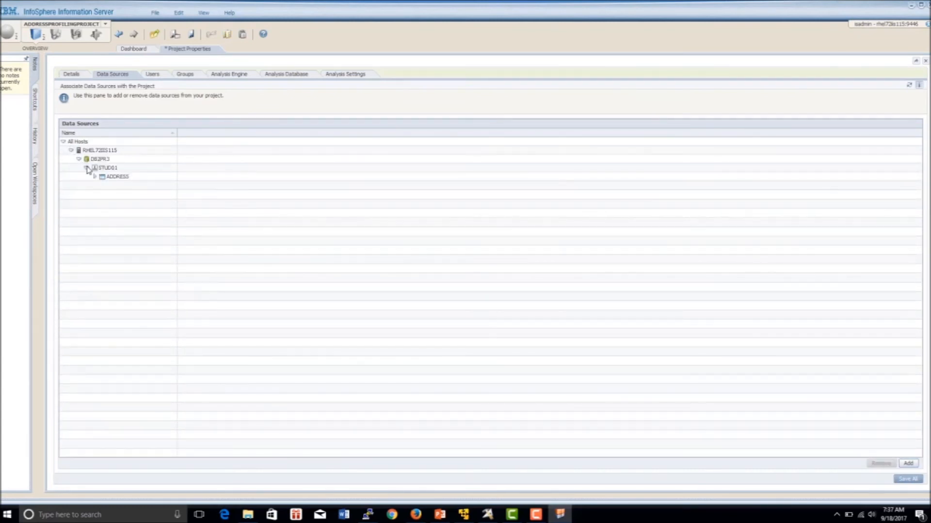
left_click(908, 481)
Step: Grant the project user the Information Analyzer Data Steward role, check Groups, and view Analysis Engine settings
left_click(159, 76)
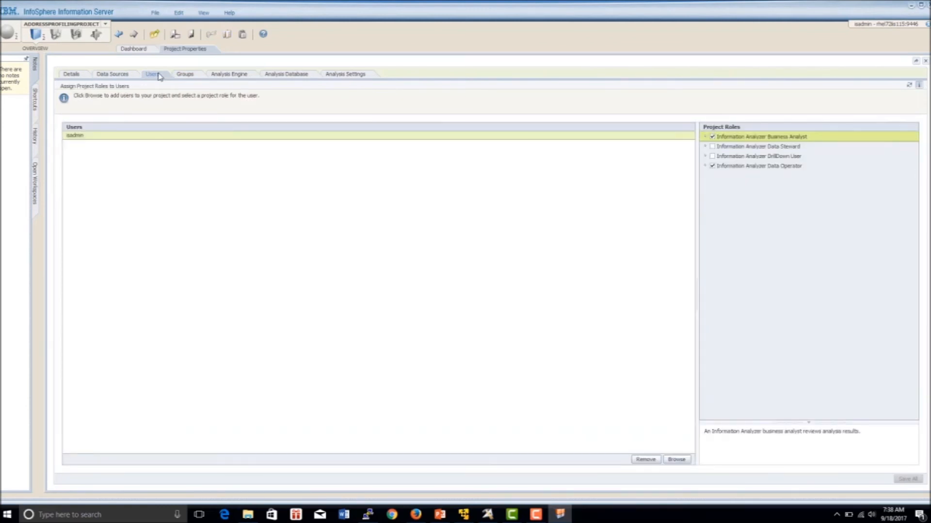
left_click(711, 147)
left_click(186, 75)
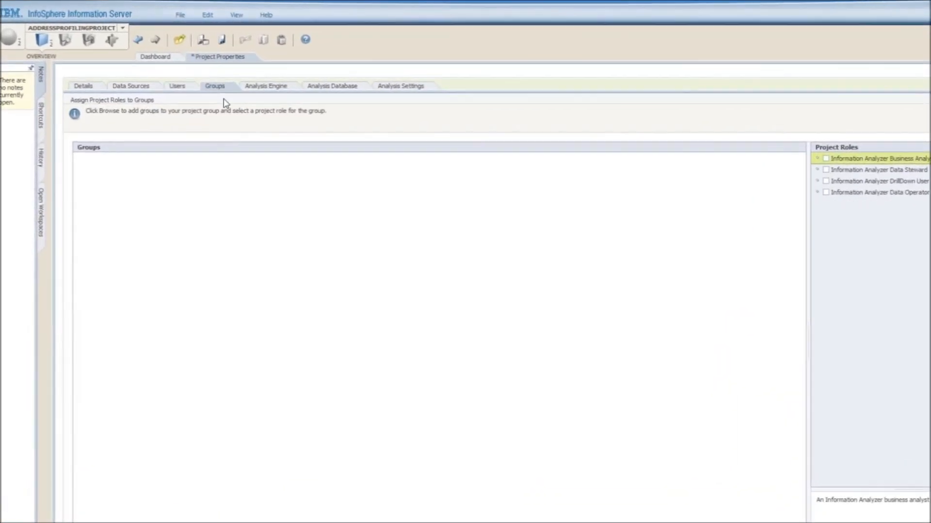
left_click(302, 101)
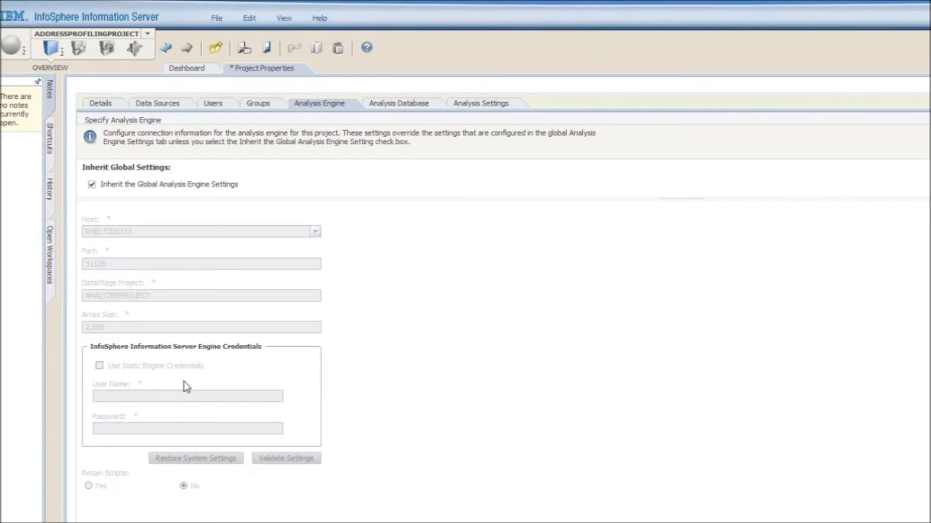
Step: Give the analysis engine project-specific static credentials (user dsadm plus its password) and validate them successfully
left_click(92, 184)
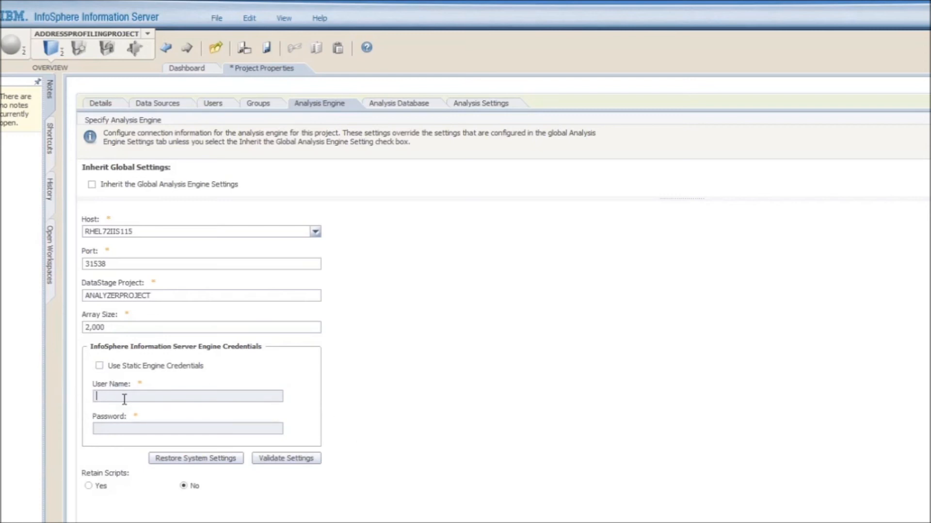
left_click(99, 366)
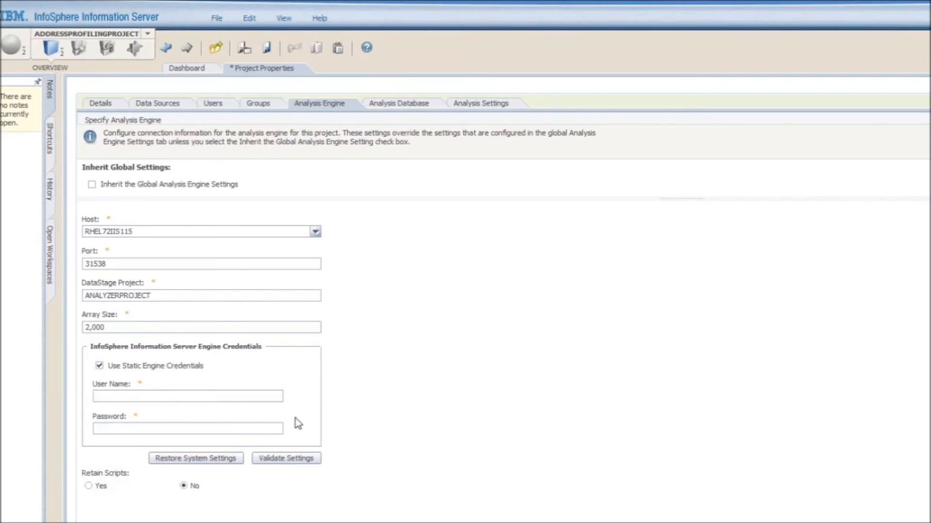
type("dsadm")
left_click(230, 426)
left_click(301, 461)
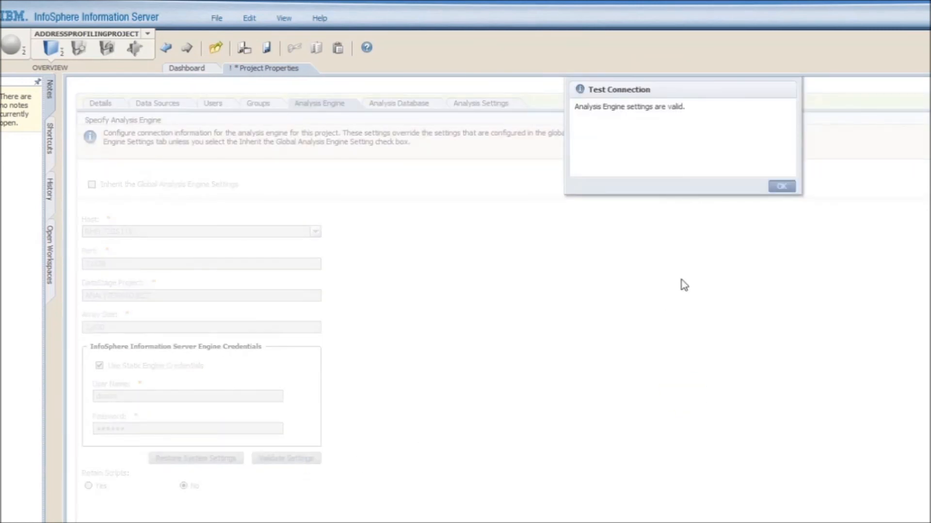
left_click(782, 186)
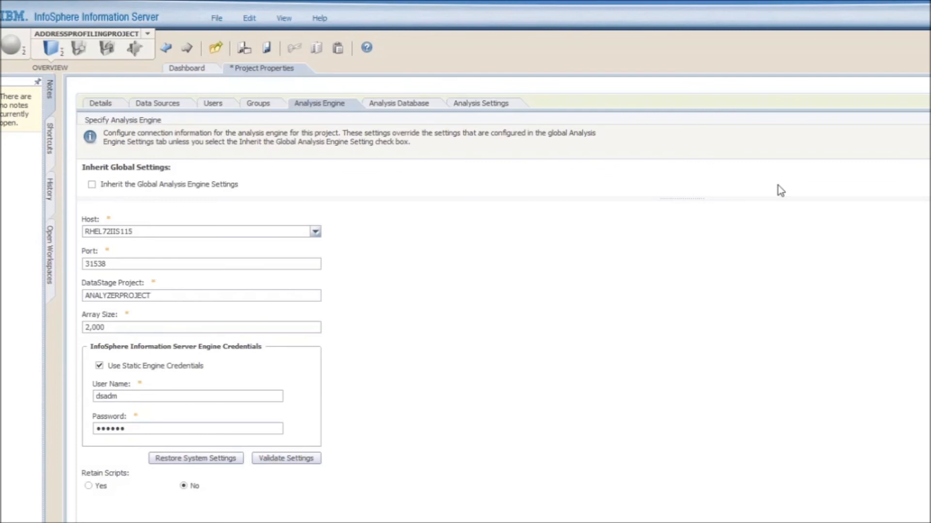
left_click(398, 104)
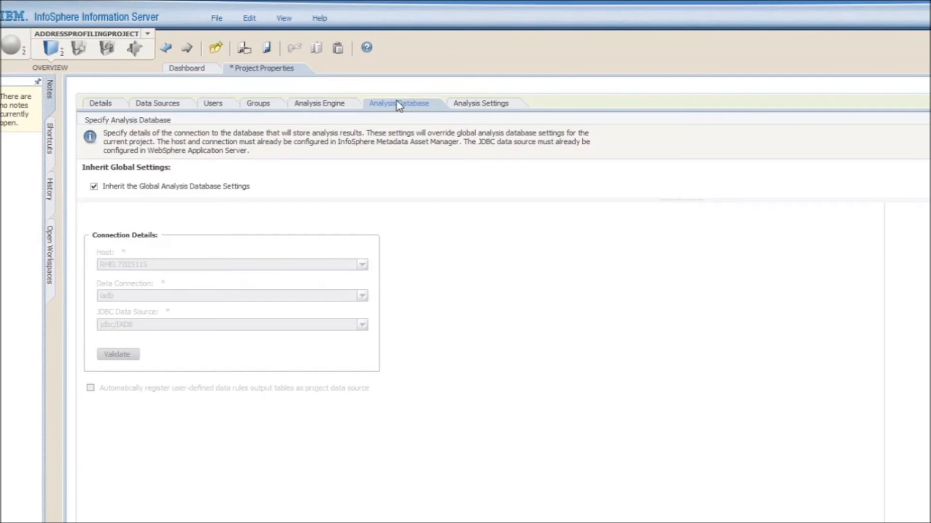
Step: Use project-specific analysis database settings (iadb via jdbc/IADB) and confirm the connection validates
left_click(94, 187)
left_click(120, 354)
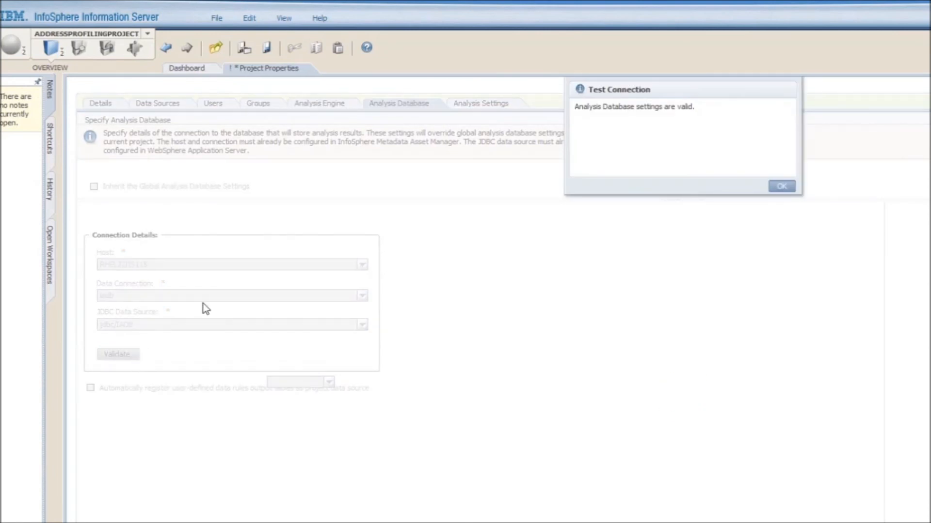
left_click(780, 187)
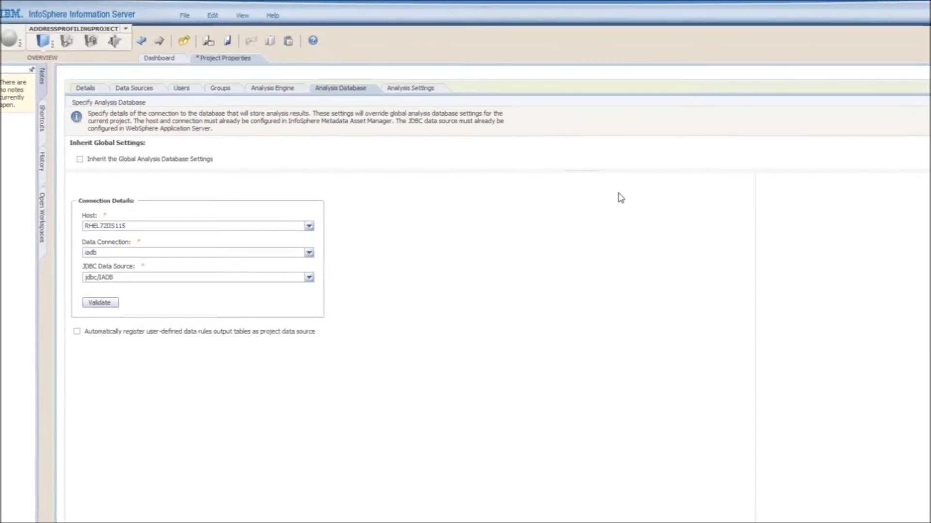
left_click(410, 88)
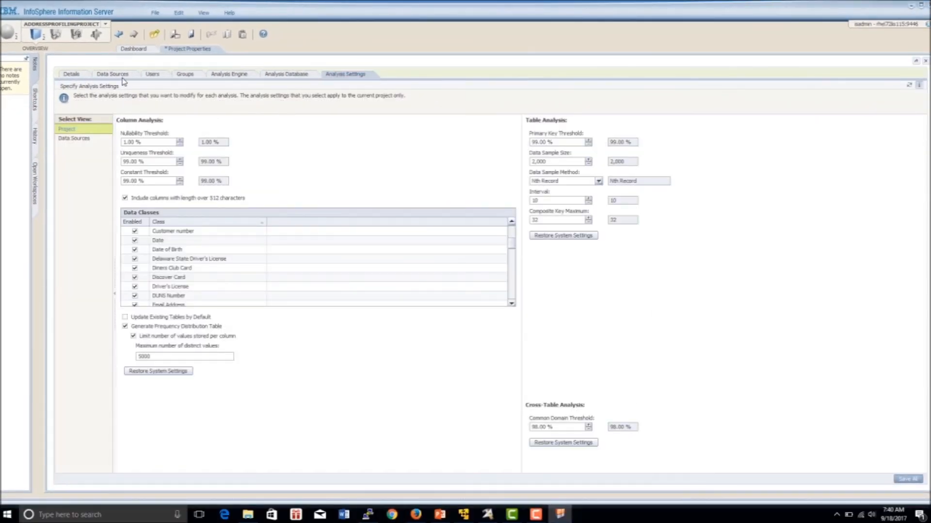
Step: Add the iadb database from host RHEL72IIS115 as a data source, save all, and review the analysis tabs
left_click(123, 77)
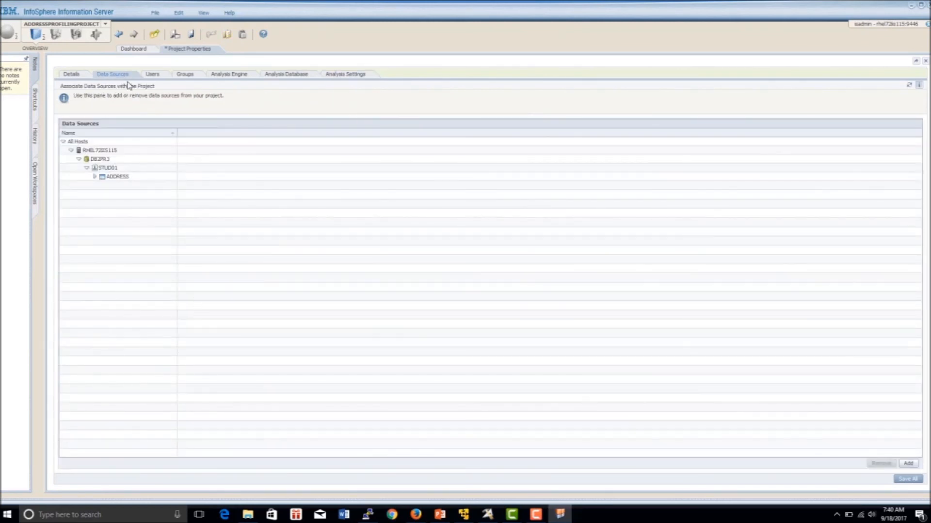
left_click(915, 466)
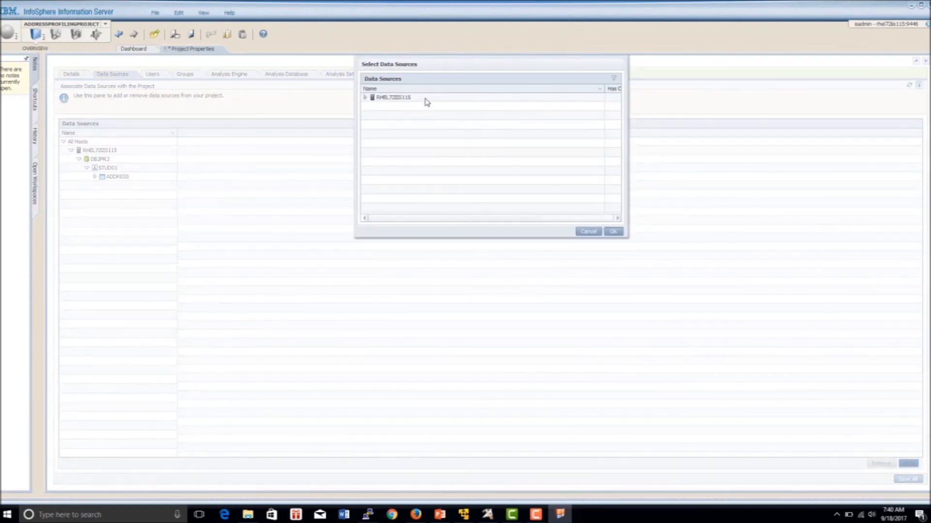
left_click(365, 97)
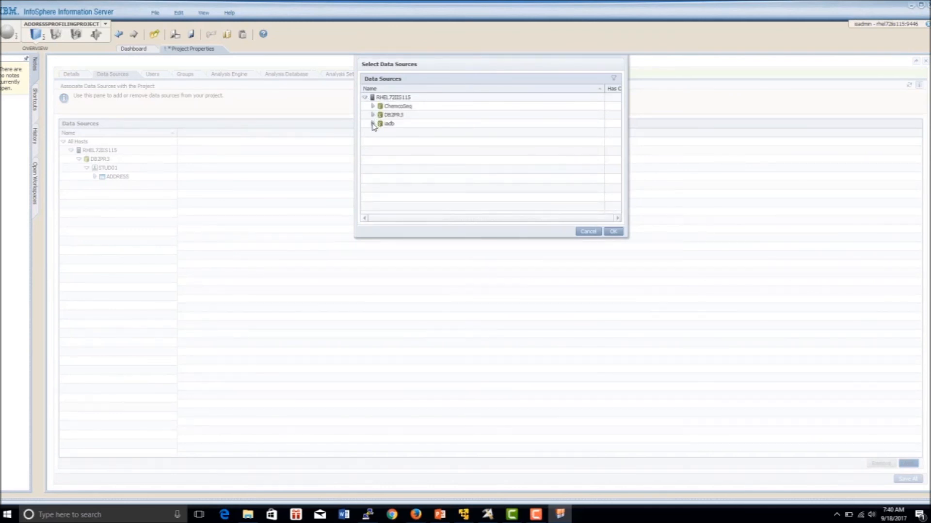
left_click(388, 124)
left_click(613, 231)
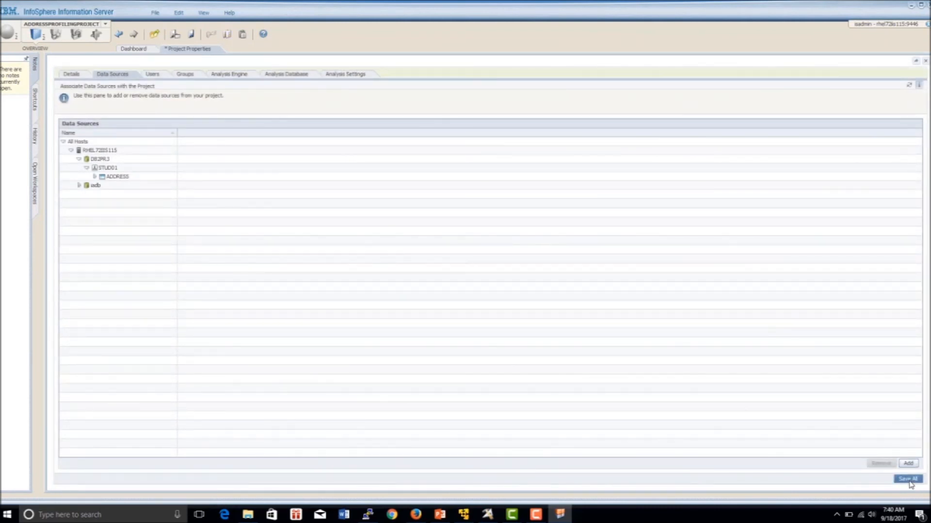
left_click(908, 480)
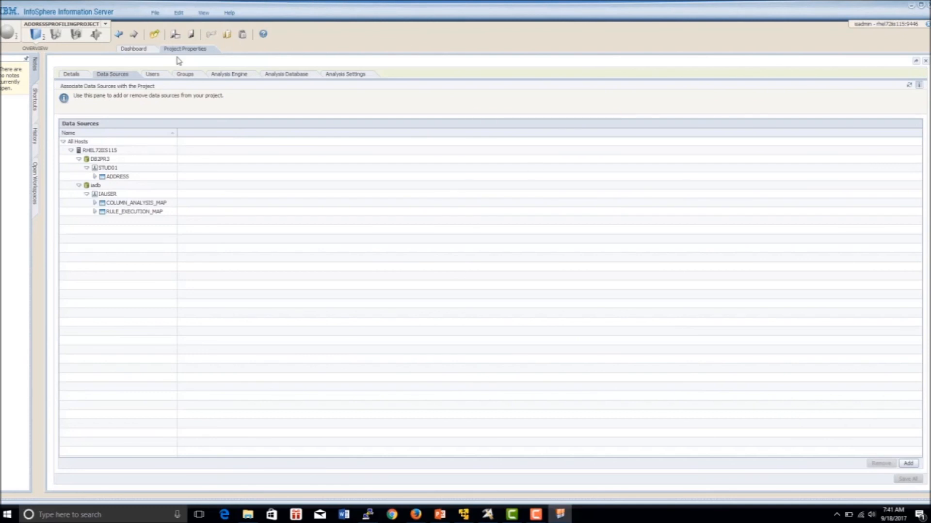
left_click(296, 77)
left_click(347, 76)
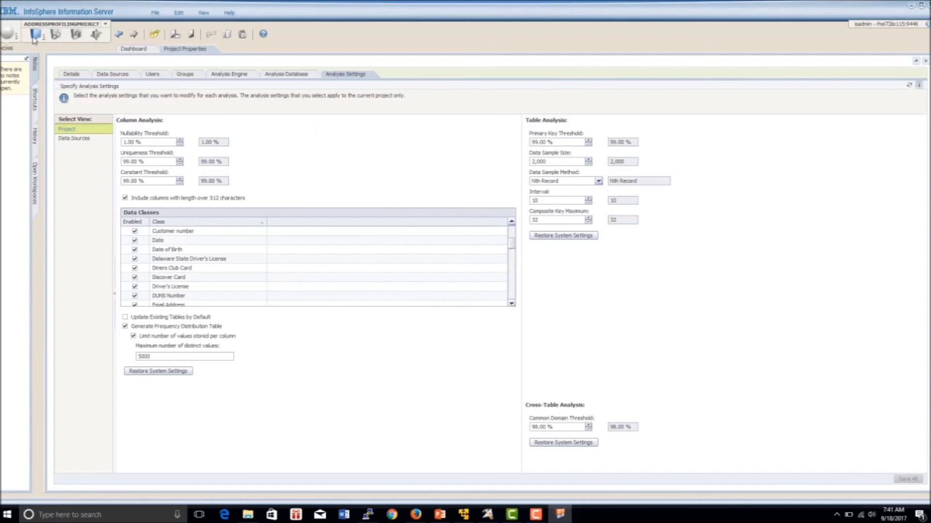
Step: Open Investigate > Column Analysis and select the DB2PR3 > STUD01 > ADDRESS table with its ten columns
left_click(42, 39)
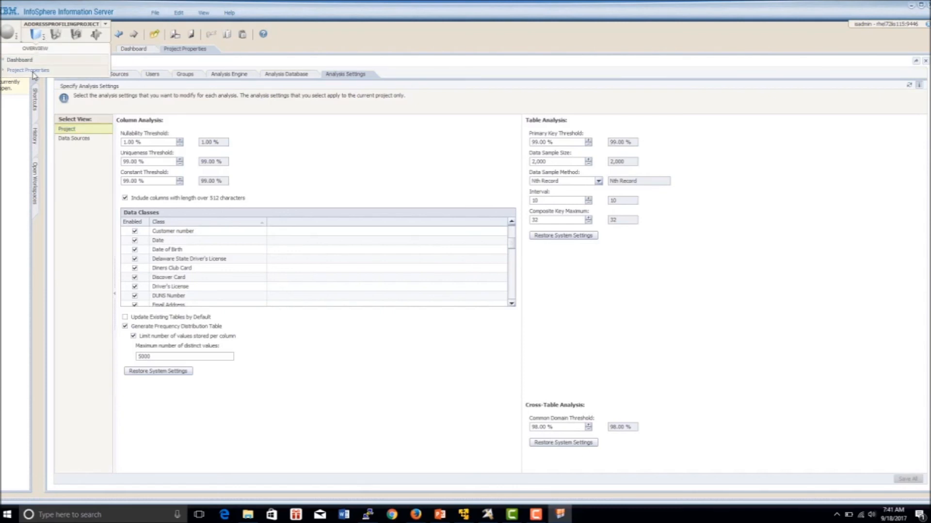
left_click(58, 36)
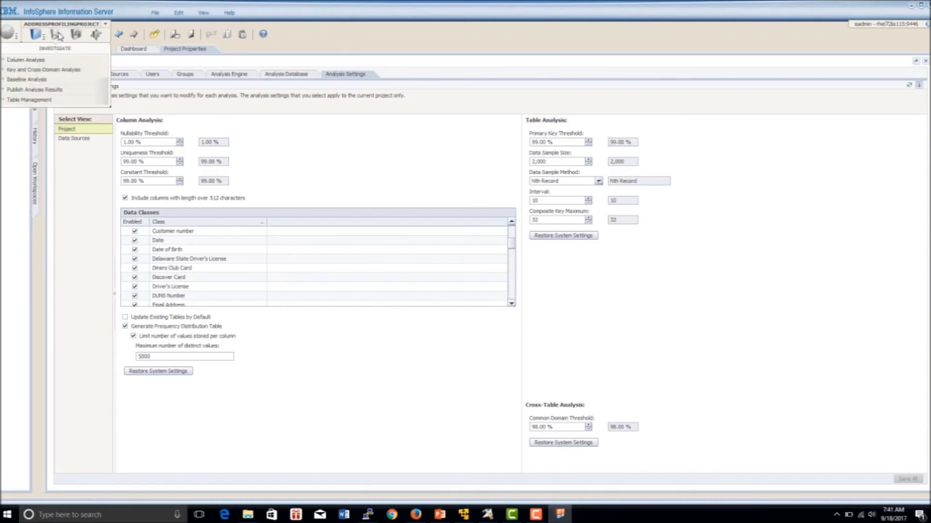
left_click(41, 62)
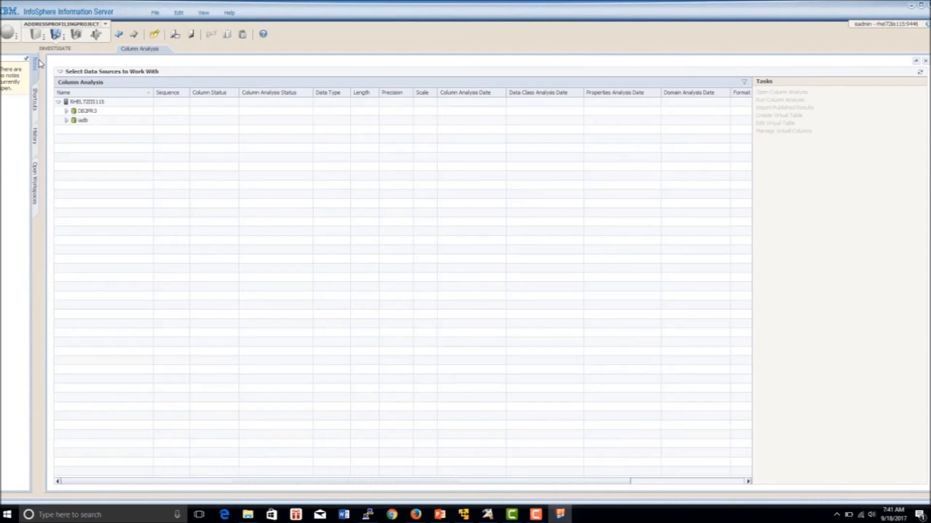
left_click(66, 111)
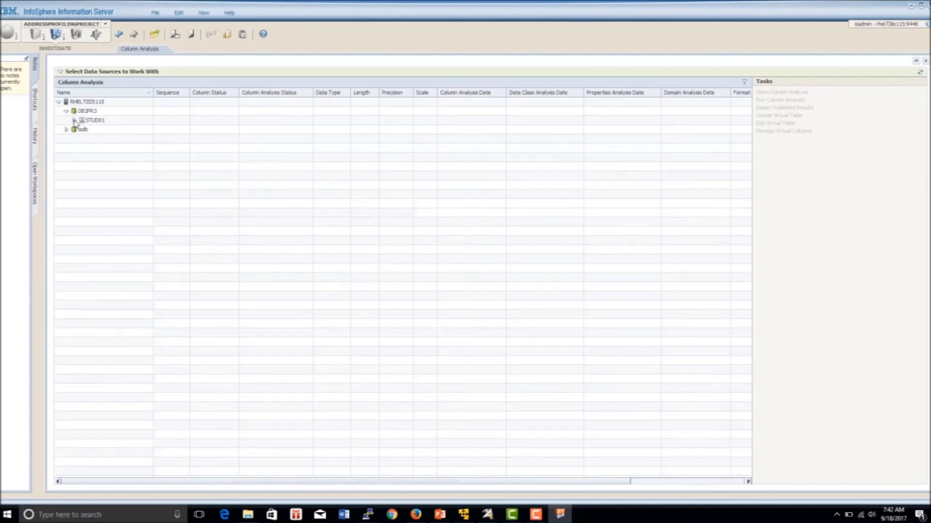
left_click(74, 120)
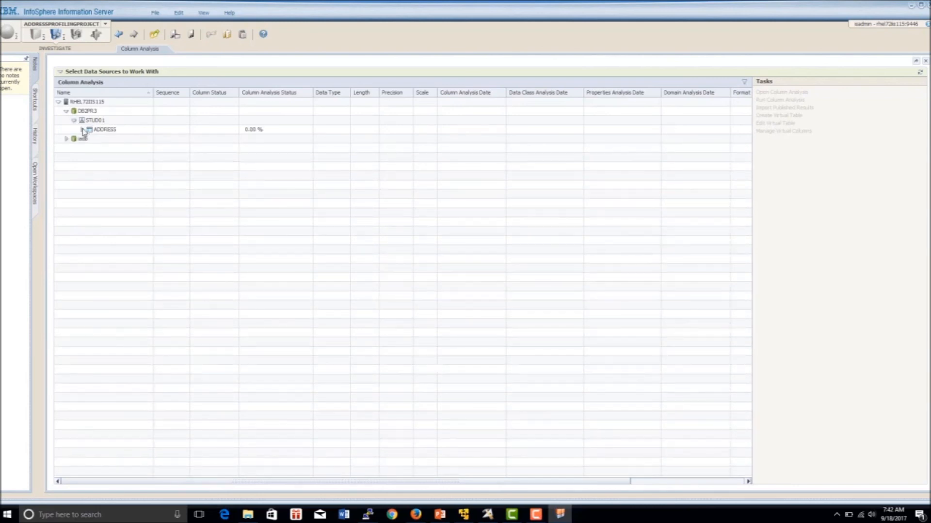
left_click(82, 129)
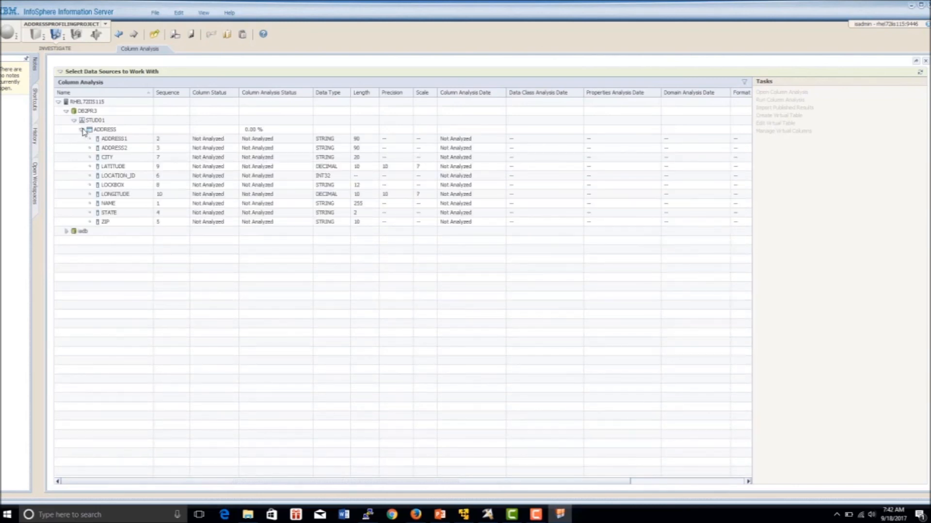
left_click(107, 130)
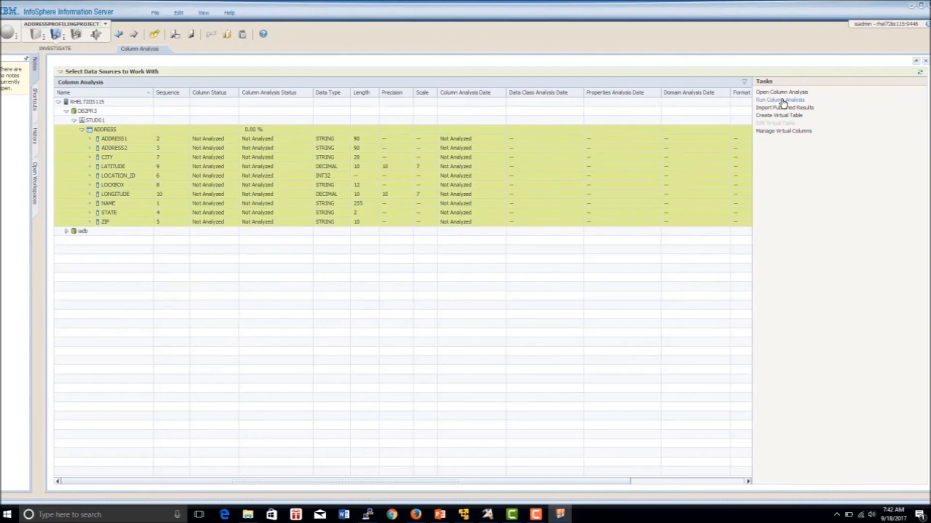
Step: Set up the ColumnAnalysisTask job for ADDRESS's ten columns, review Options and Engine, and submit it
left_click(783, 101)
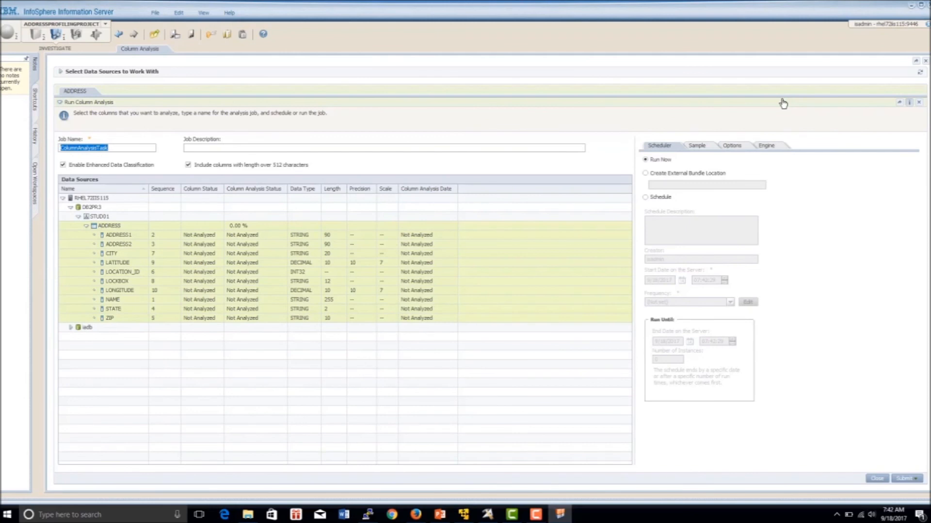
left_click(732, 146)
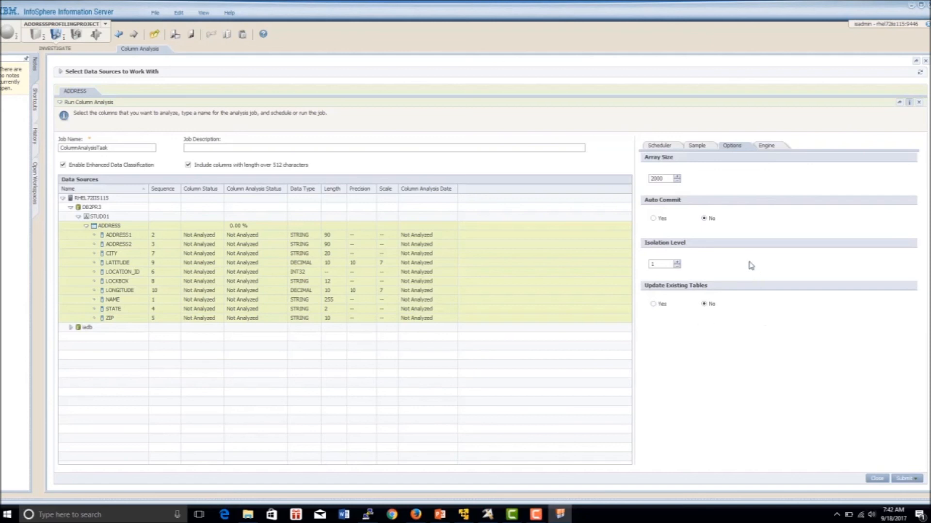
left_click(766, 146)
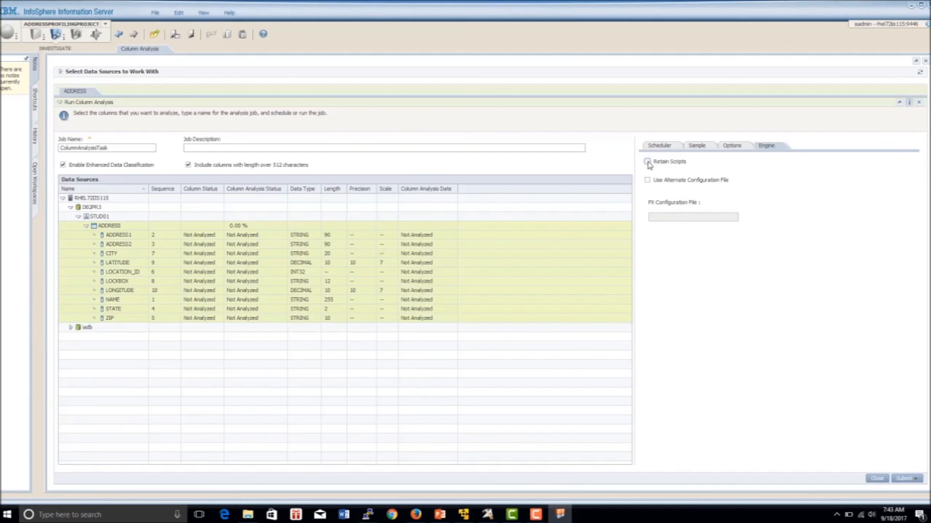
left_click(918, 482)
left_click(900, 498)
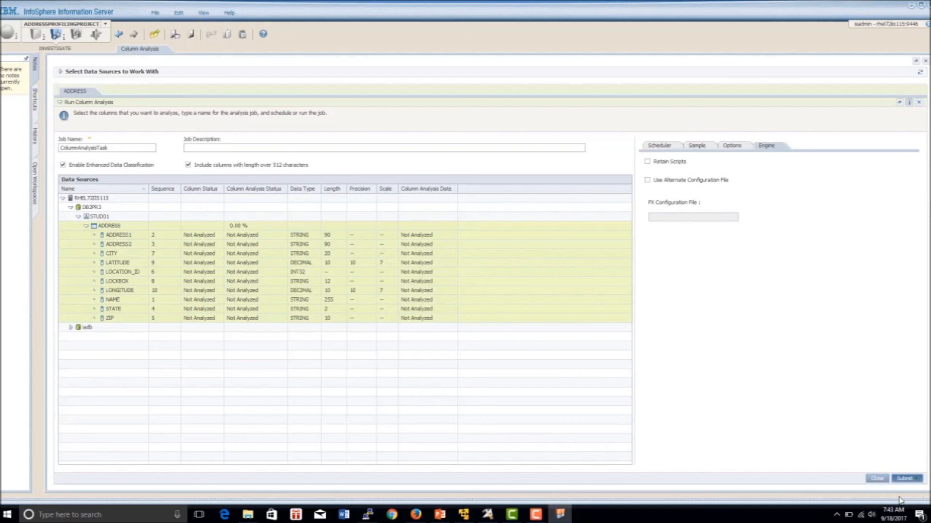